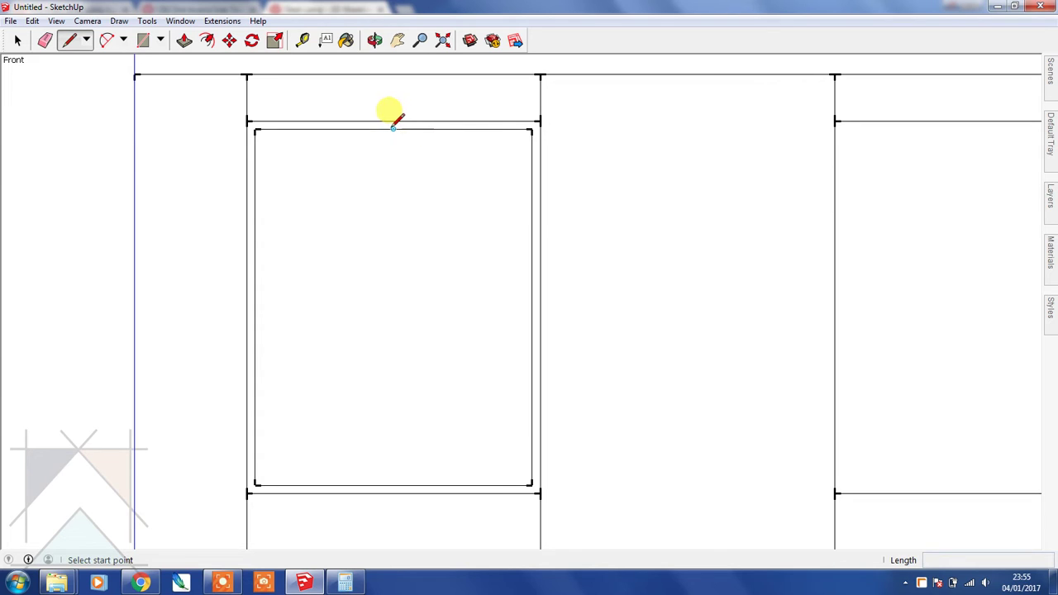
# Draw a vertical line from the inner frame's top edge midpoint to its bottom edge midpoint
pyautogui.click(393, 129)
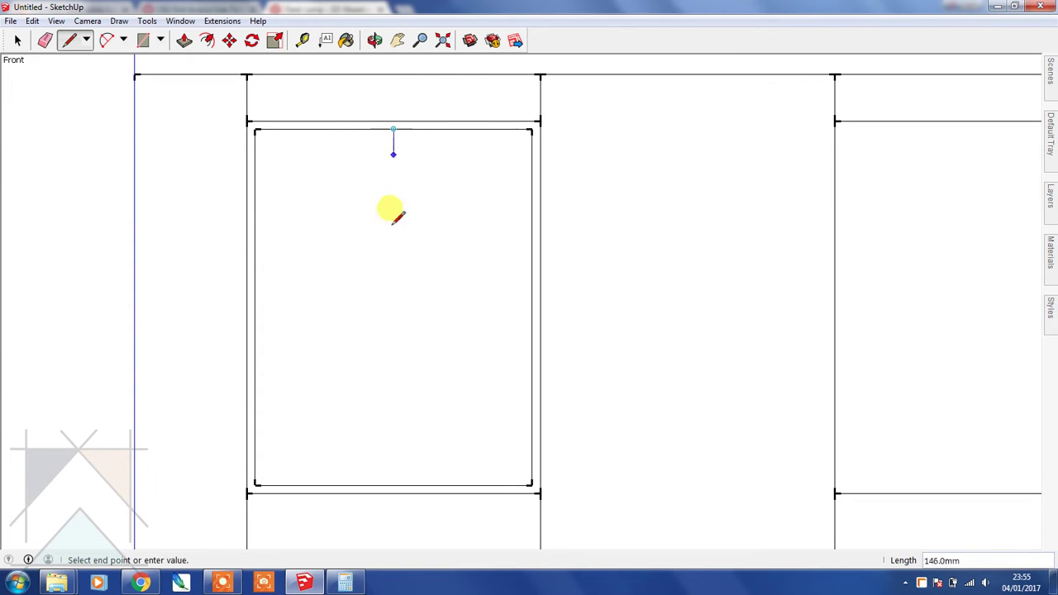
pyautogui.click(394, 485)
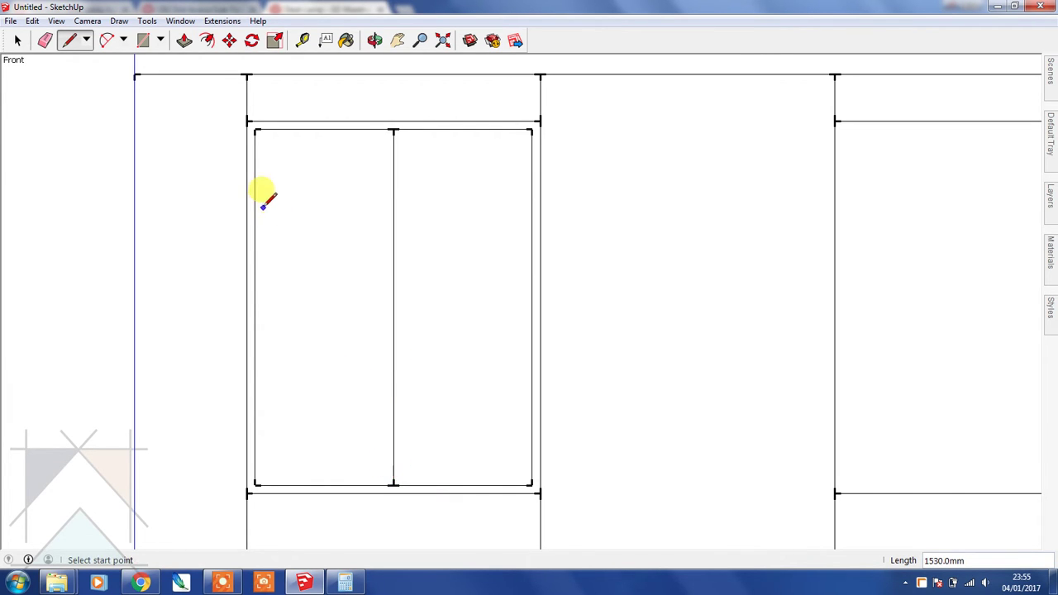
pyautogui.click(19, 42)
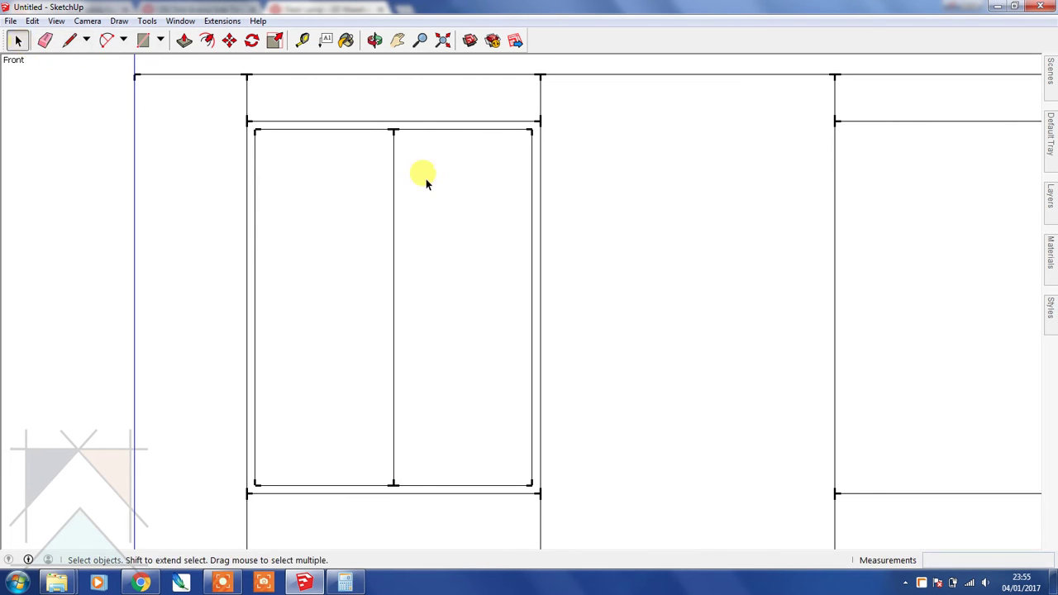
# Zoom and pan in close on the top of the window
pyautogui.click(420, 41)
pyautogui.moveTo(411, 237); pyautogui.dragTo(425, 168)
pyautogui.click(397, 41)
pyautogui.moveTo(364, 108); pyautogui.dragTo(420, 207)
pyautogui.click(419, 40)
pyautogui.moveTo(444, 287); pyautogui.dragTo(453, 177)
# Copy the window's vertical centre line 15 mm to the right
pyautogui.click(70, 43)
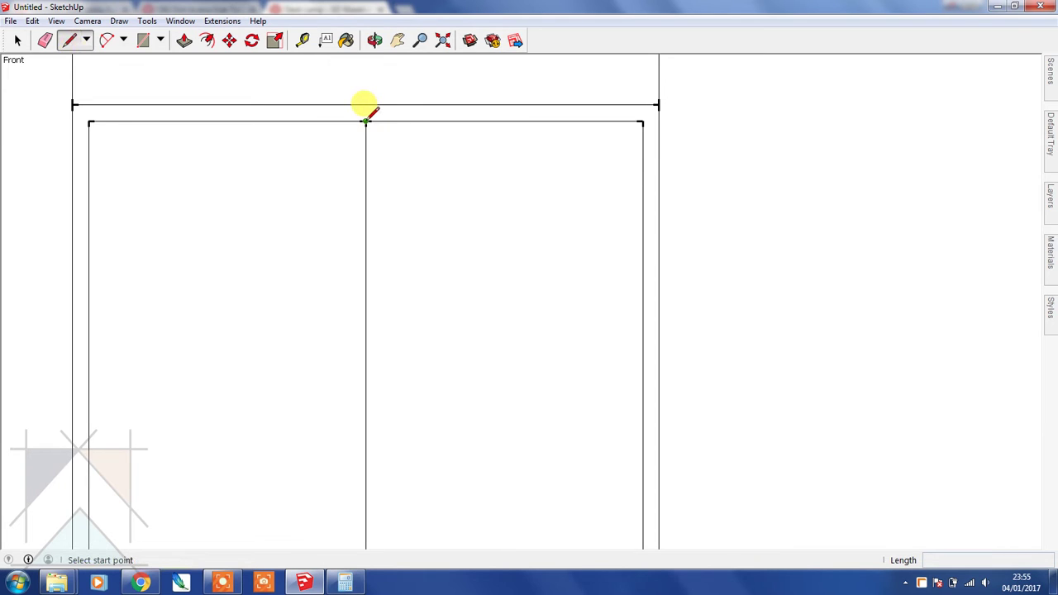
pyautogui.click(17, 41)
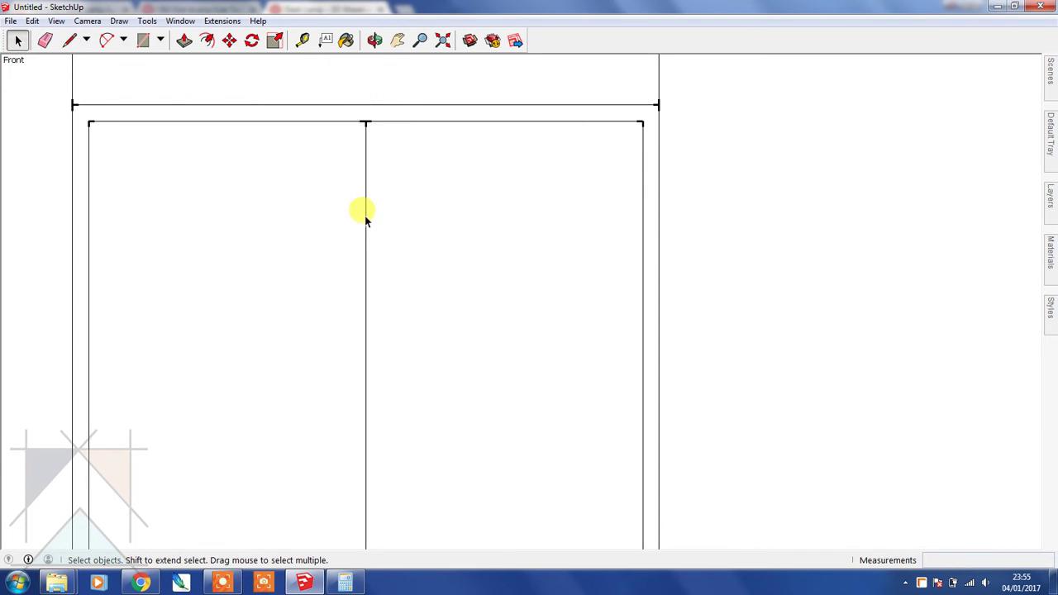
pyautogui.click(367, 216)
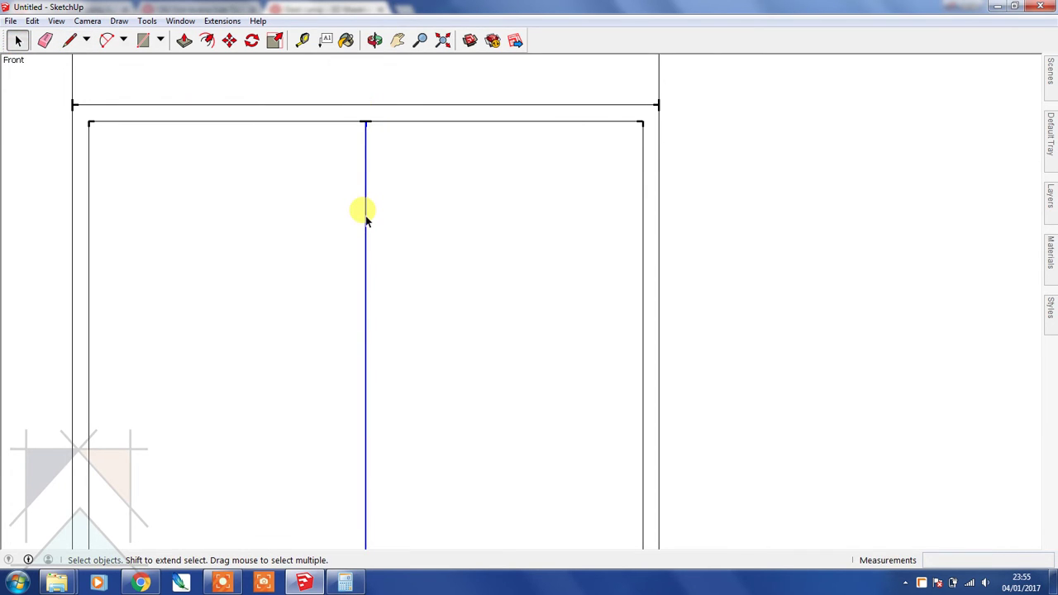
pyautogui.press('m')
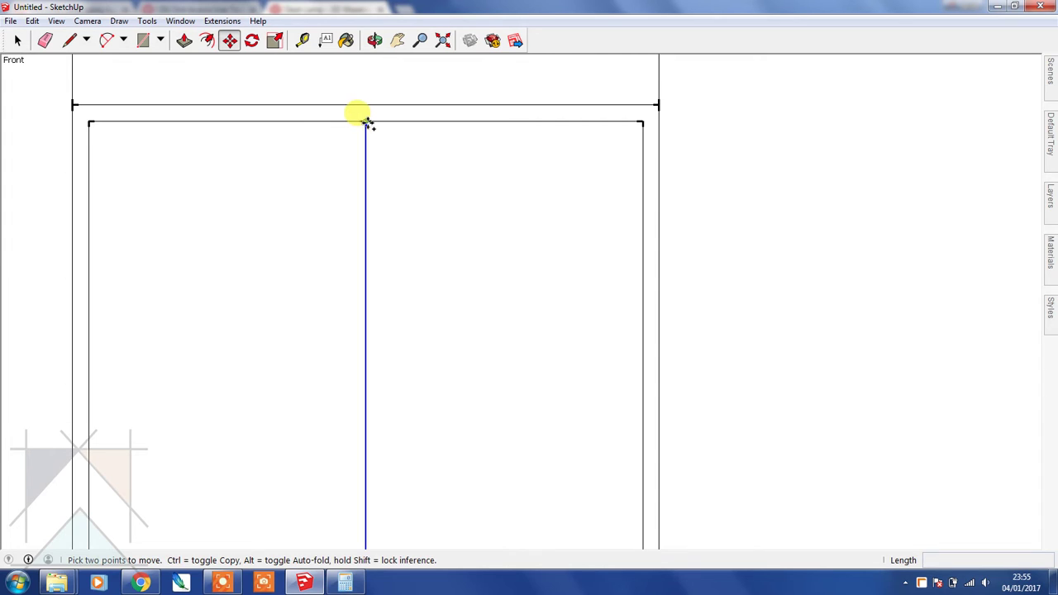
pyautogui.press('ctrl')
pyautogui.click(365, 122)
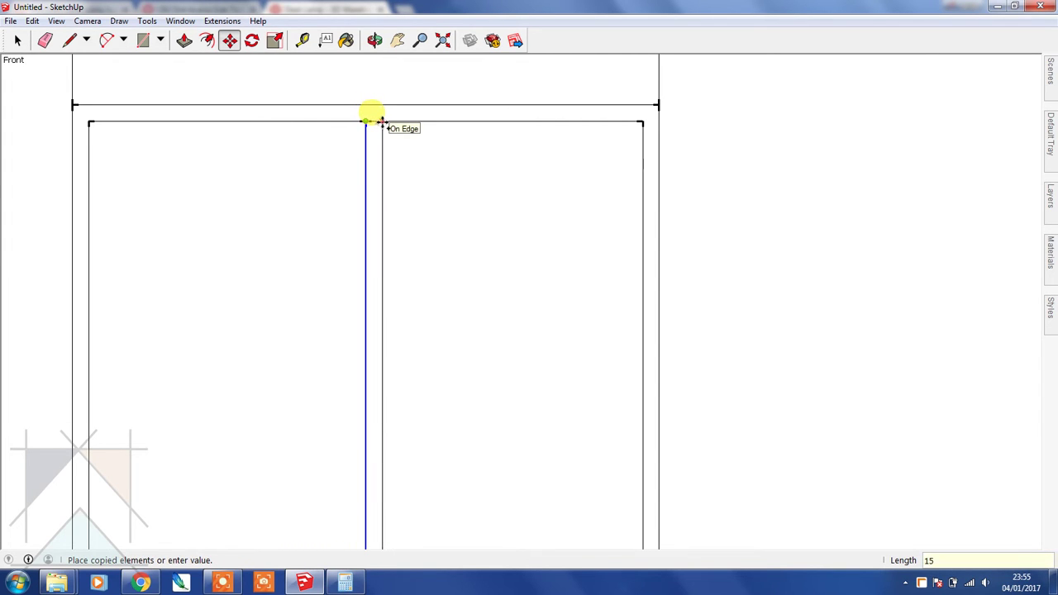
pyautogui.write('15')
pyautogui.press('Return')
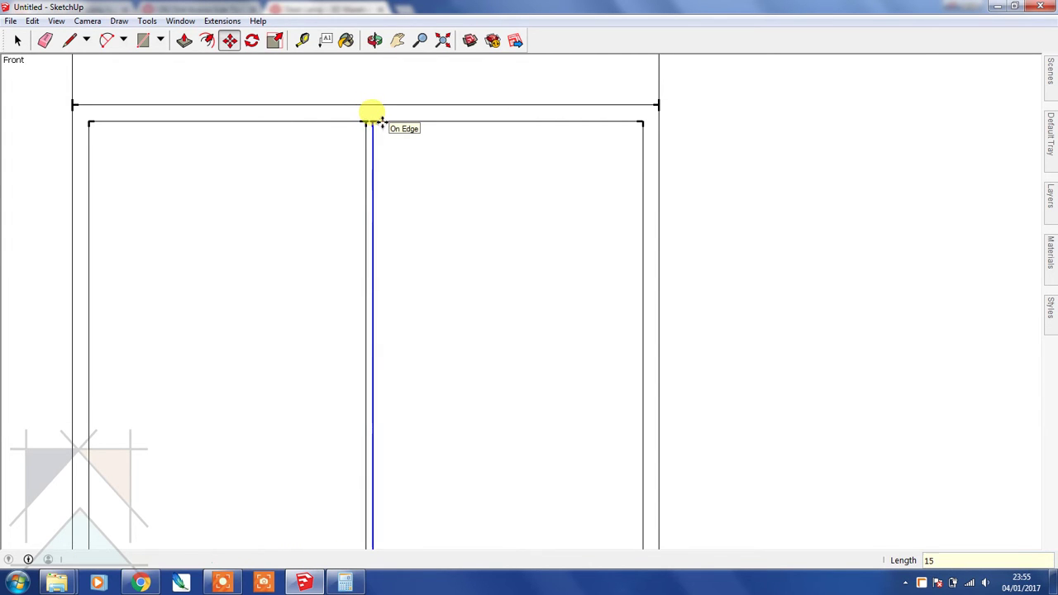
# Copy the centre line 15 mm to the left, then delete the original line
pyautogui.click(20, 42)
pyautogui.click(366, 168)
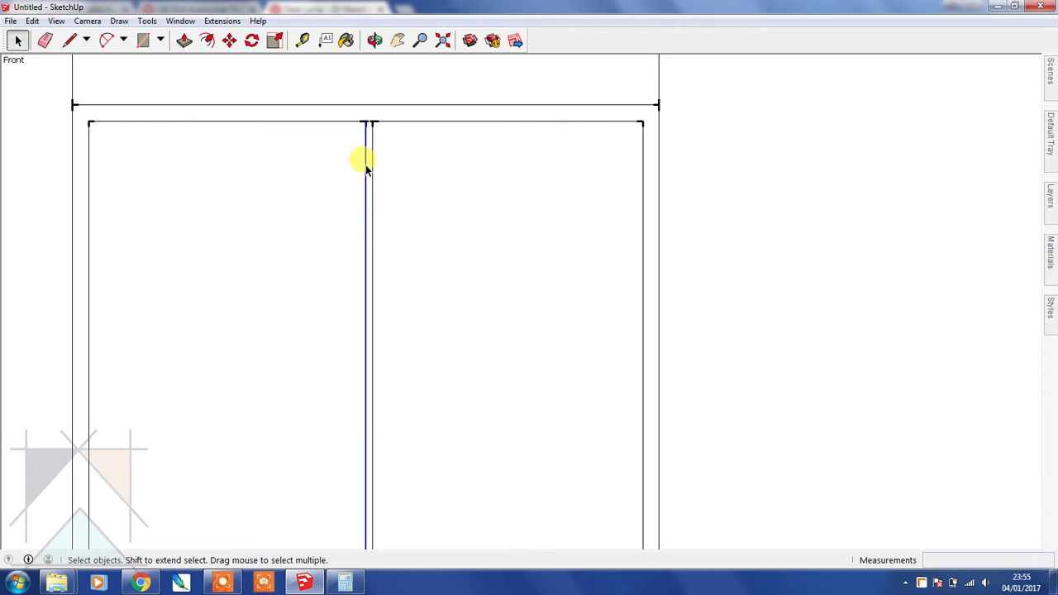
pyautogui.press('m')
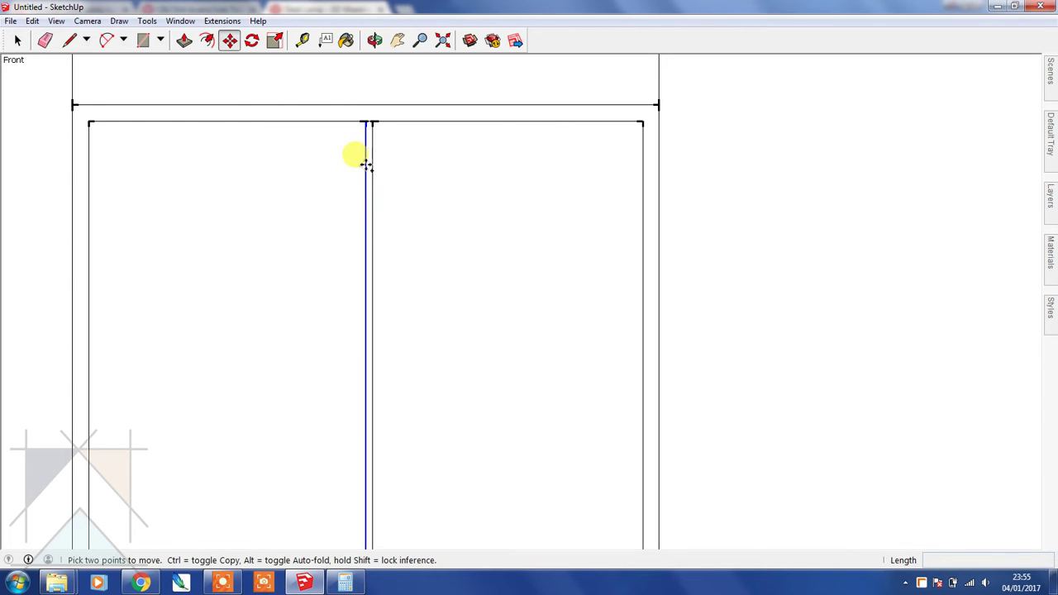
pyautogui.press('ctrl')
pyautogui.click(365, 121)
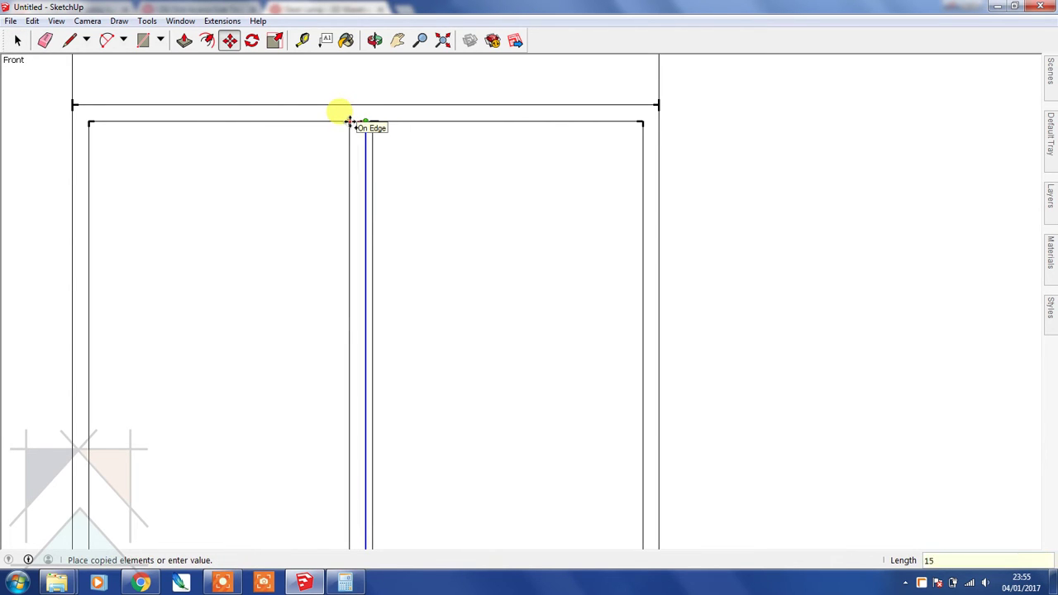
pyautogui.write('15')
pyautogui.press('Return')
pyautogui.click(17, 40)
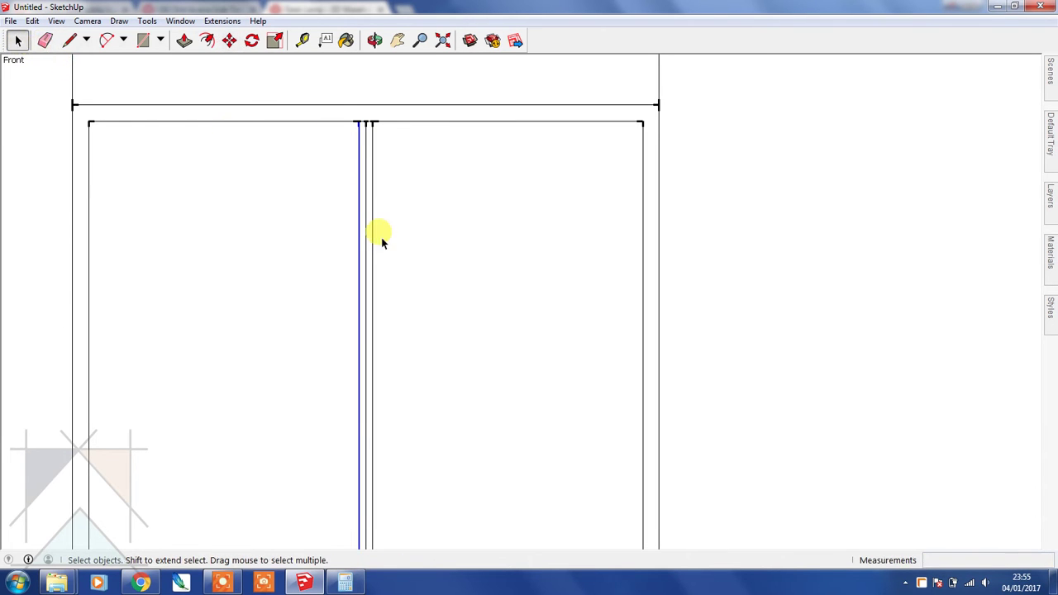
pyautogui.click(366, 232)
pyautogui.press('Delete')
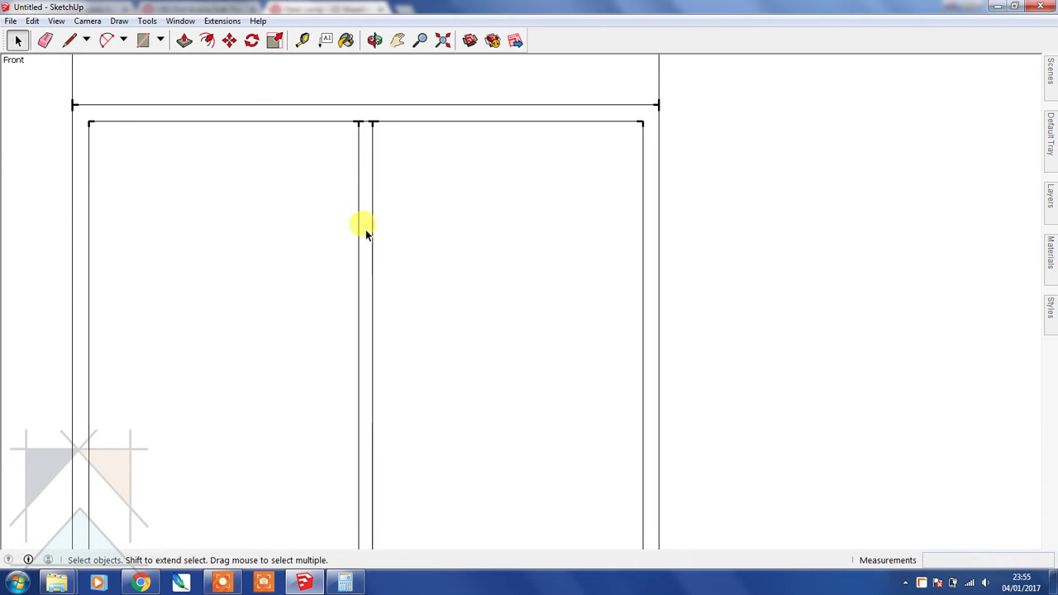
# Zoom out and pan so the whole window is centred in view
pyautogui.click(419, 40)
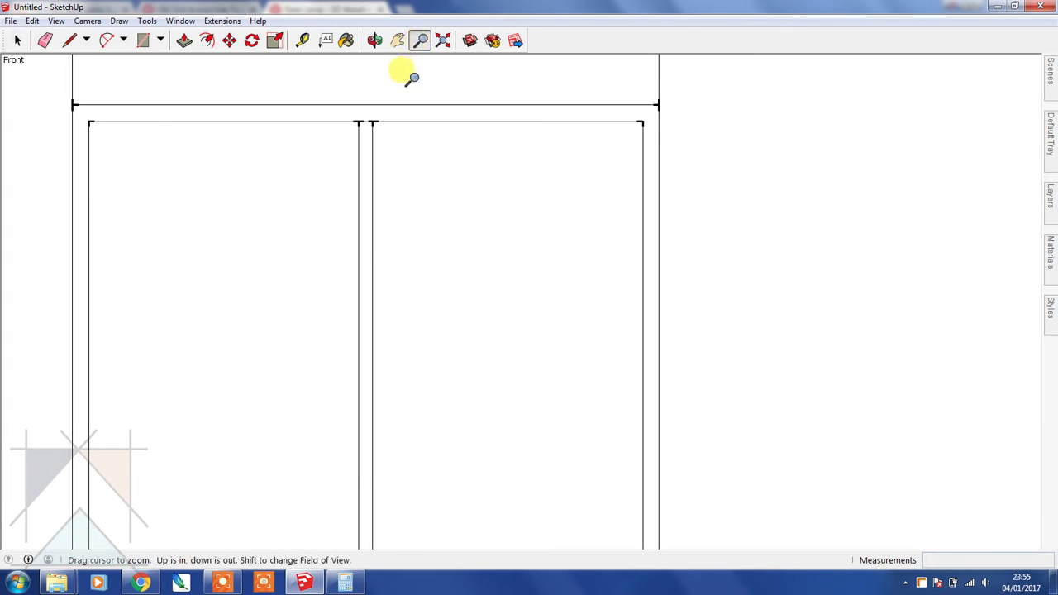
pyautogui.moveTo(406, 78); pyautogui.dragTo(406, 148)
pyautogui.click(398, 40)
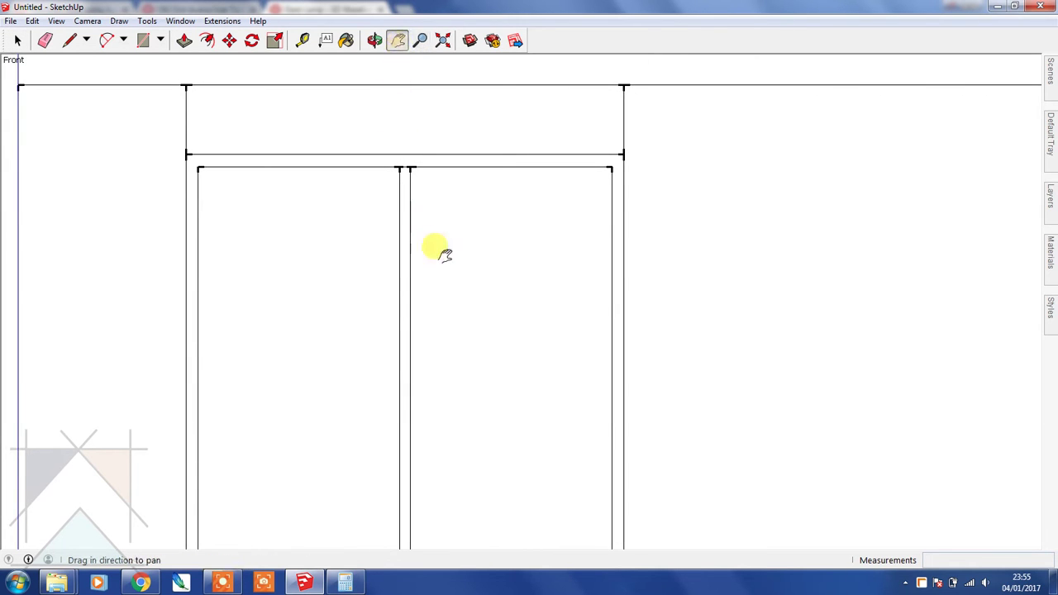
pyautogui.moveTo(437, 246); pyautogui.dragTo(432, 178)
pyautogui.scroll(-1, 416, 74)
pyautogui.press('space')
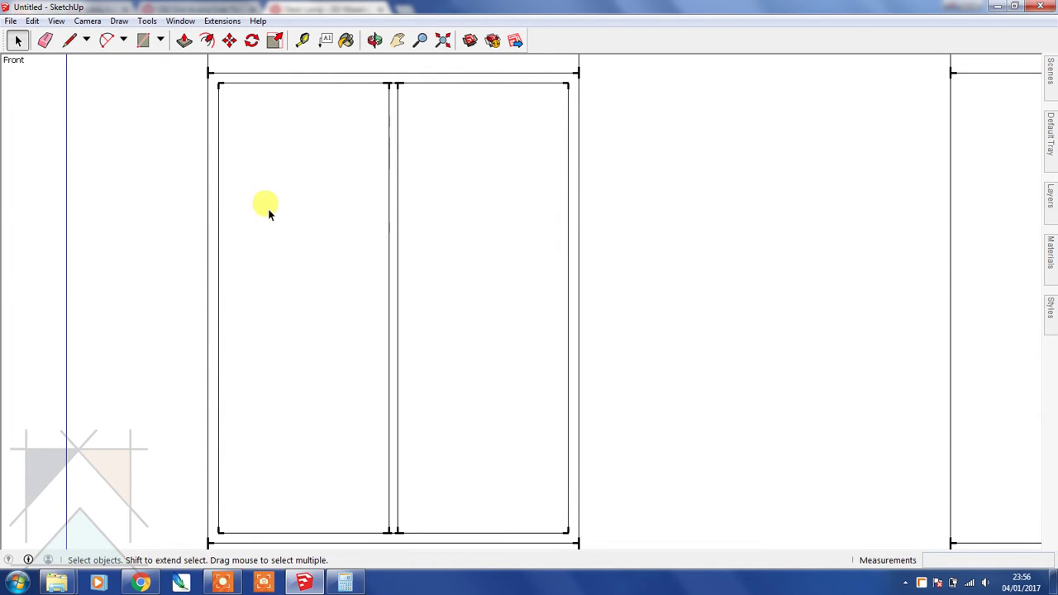
# Measure the 1530 mm inner panel height from the top-left corner and bring up the Calculator
pyautogui.click(302, 40)
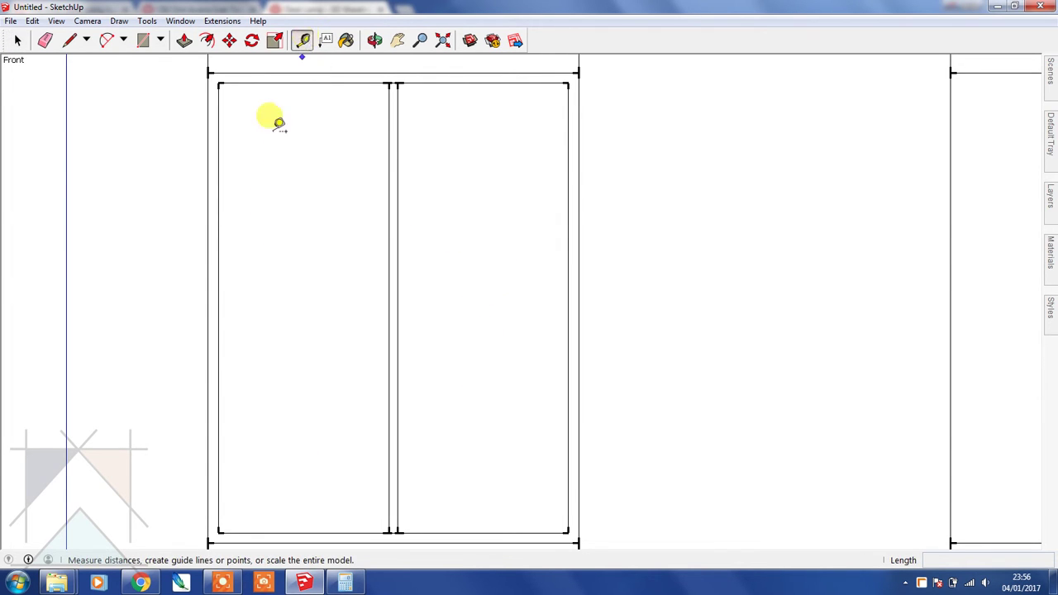
pyautogui.click(219, 83)
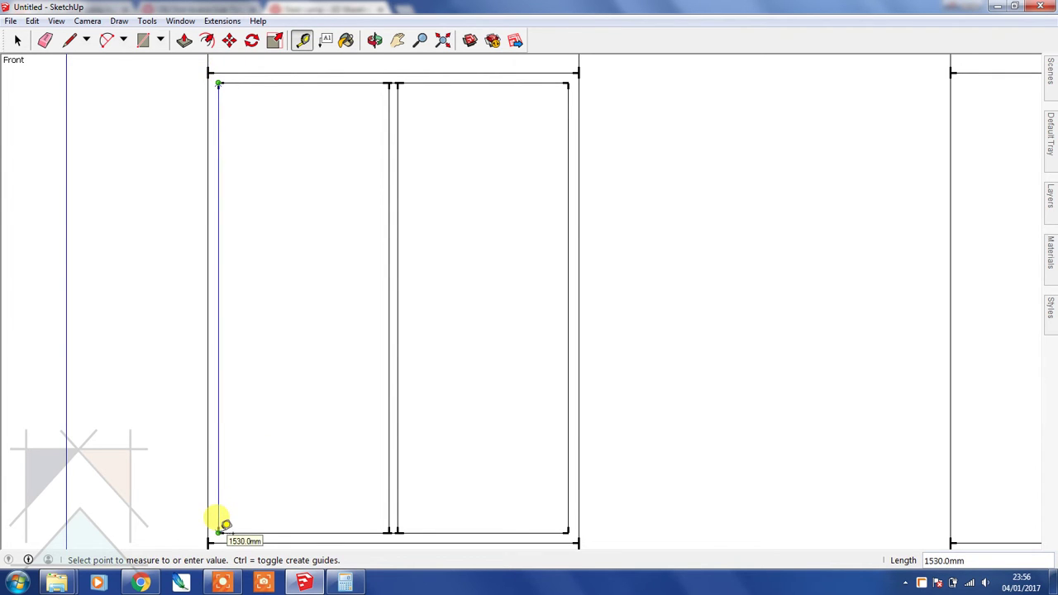
pyautogui.click(18, 39)
pyautogui.click(348, 581)
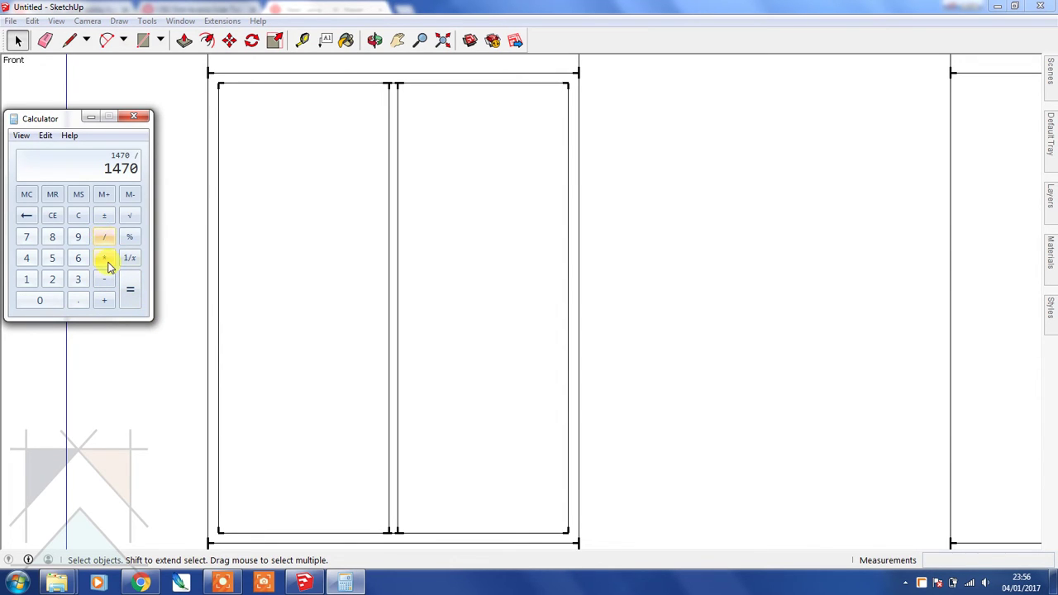
# Put away the Calculator showing 490 and return to line drawing in SketchUp
pyautogui.click(88, 118)
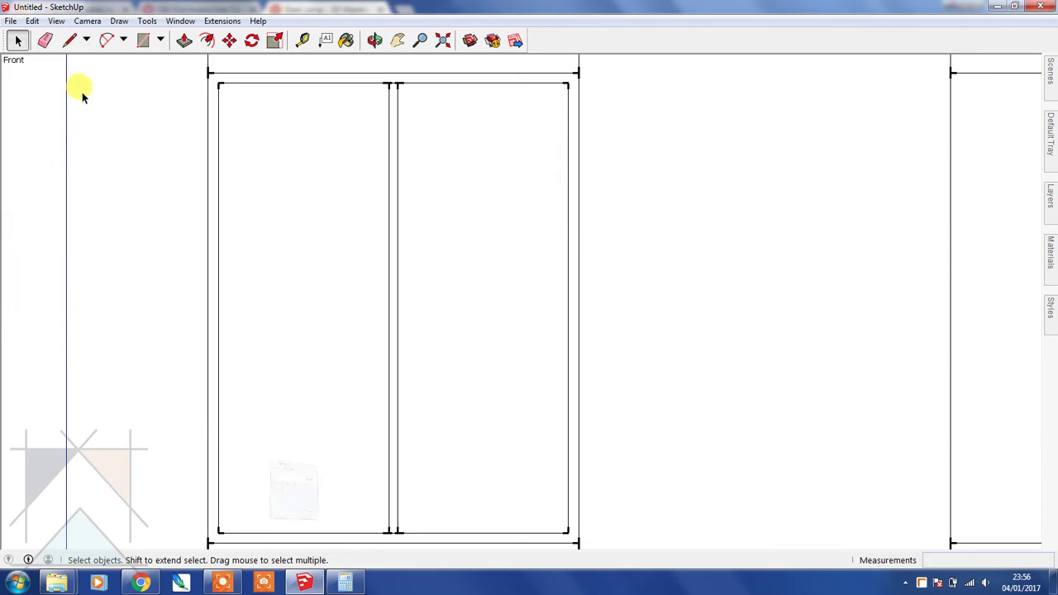
pyautogui.click(70, 39)
# Draw two horizontal rail lines across the window, 490 mm and 520 mm below the top
pyautogui.click(219, 83)
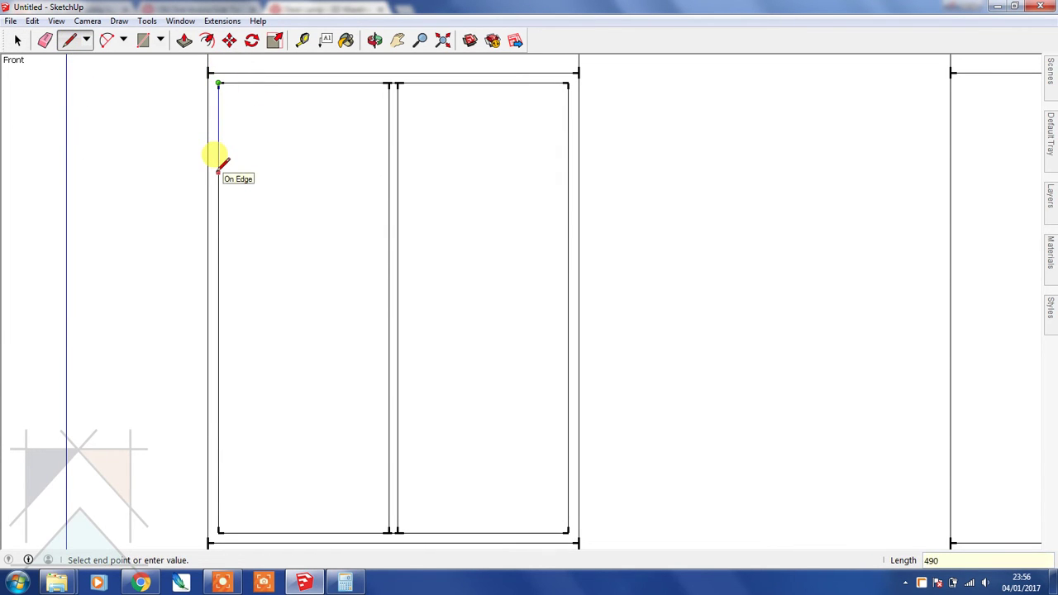
pyautogui.press('Return')
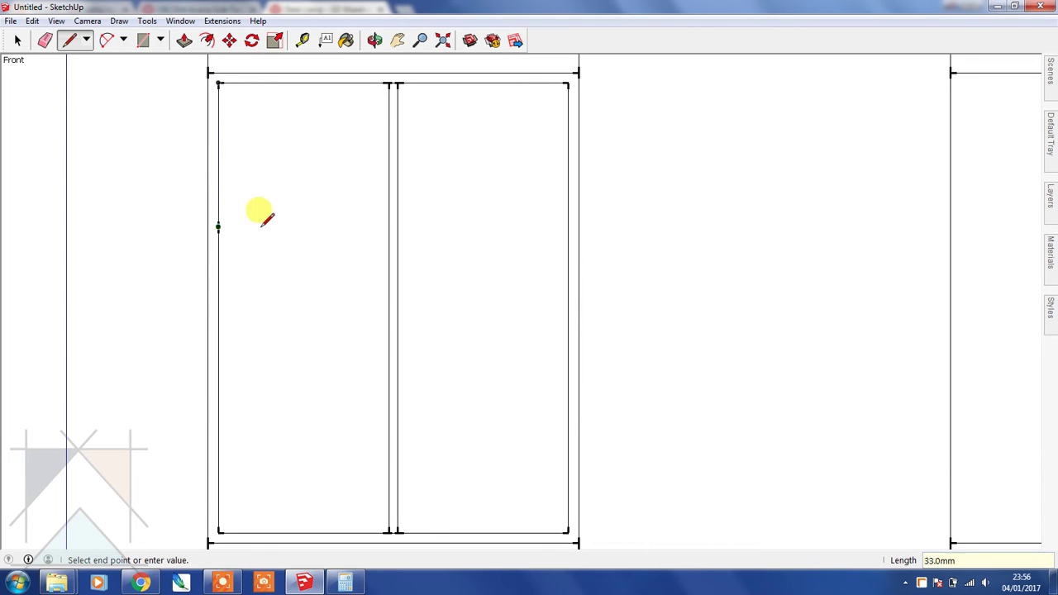
pyautogui.click(569, 226)
pyautogui.click(218, 227)
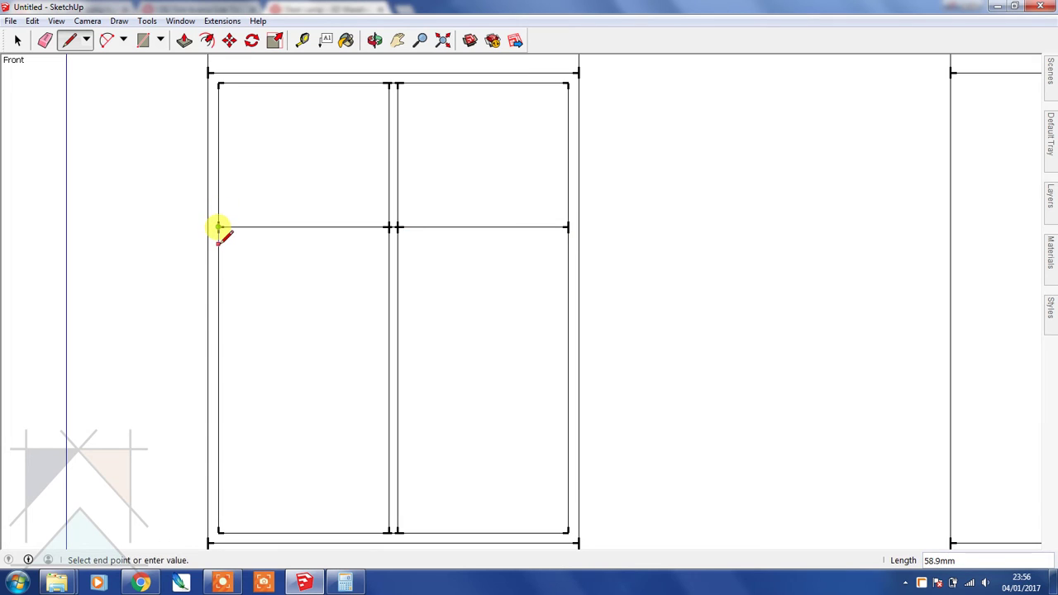
pyautogui.press('Return')
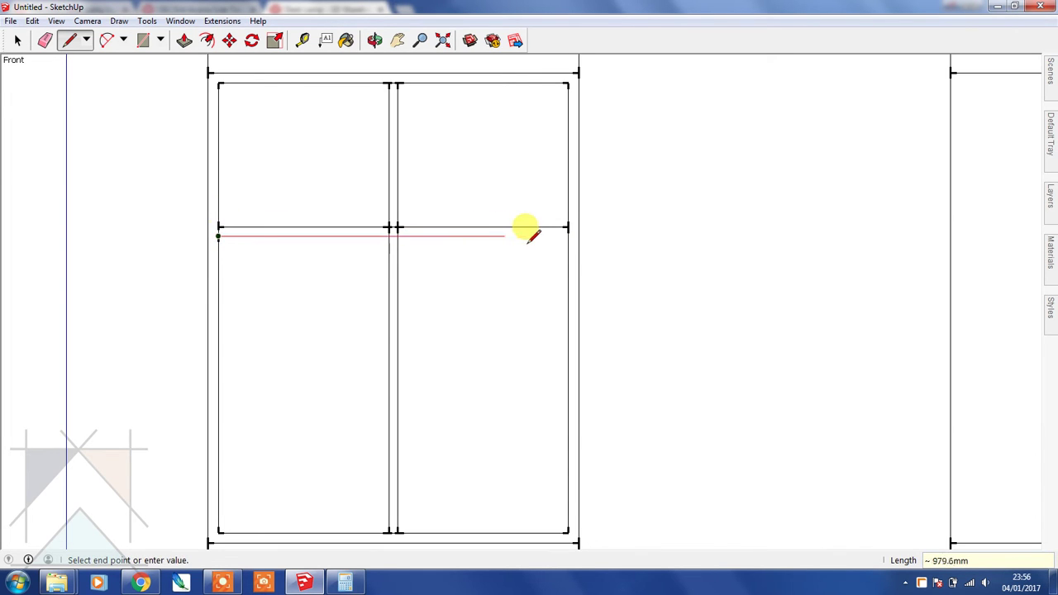
pyautogui.click(569, 237)
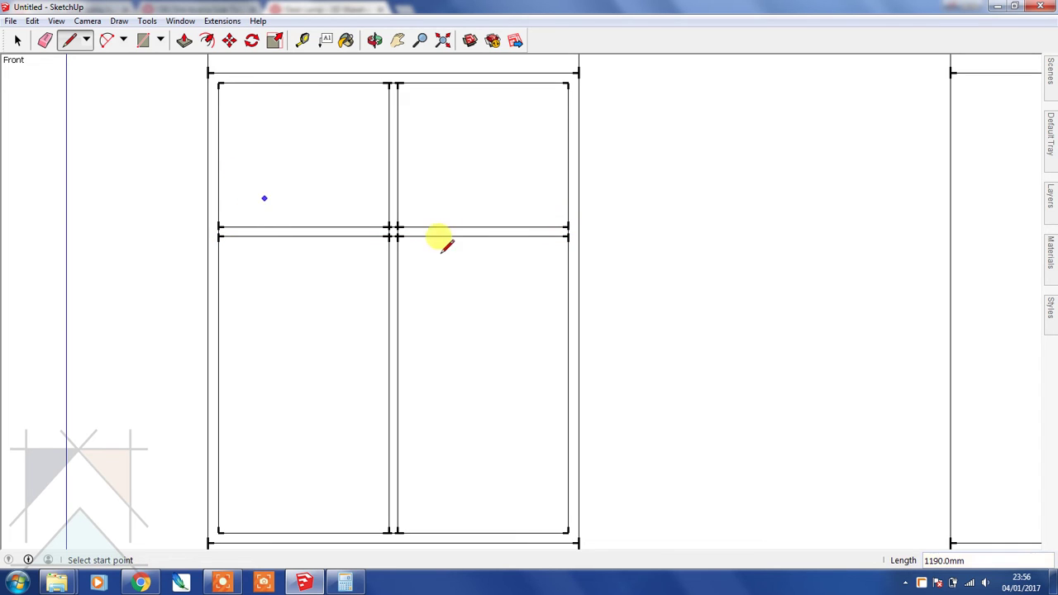
# Start a further 490 mm line down the left side and select both rail lines
pyautogui.click(18, 42)
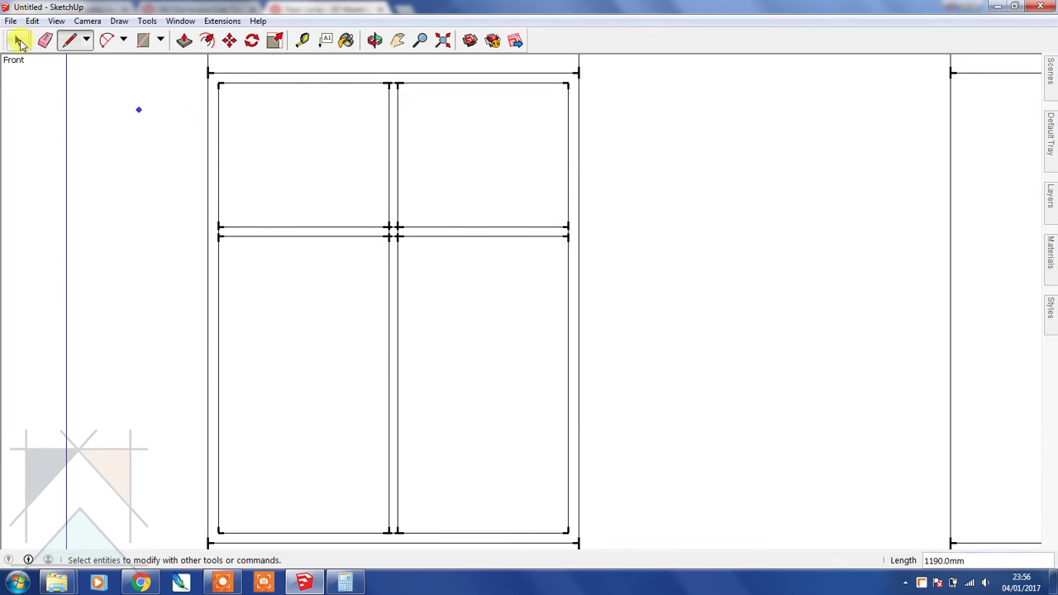
pyautogui.press('l')
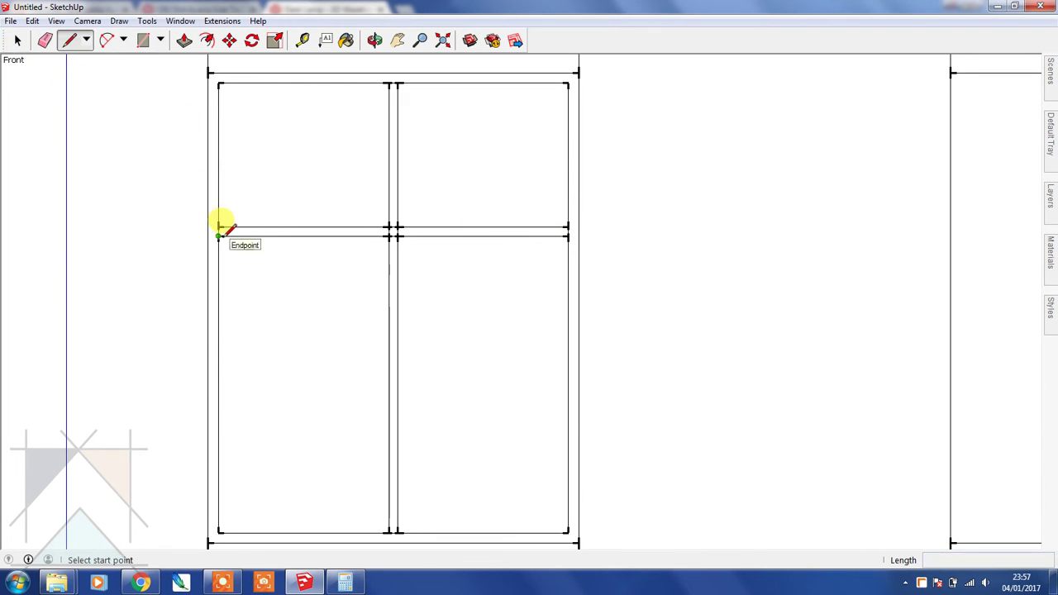
pyautogui.click(218, 236)
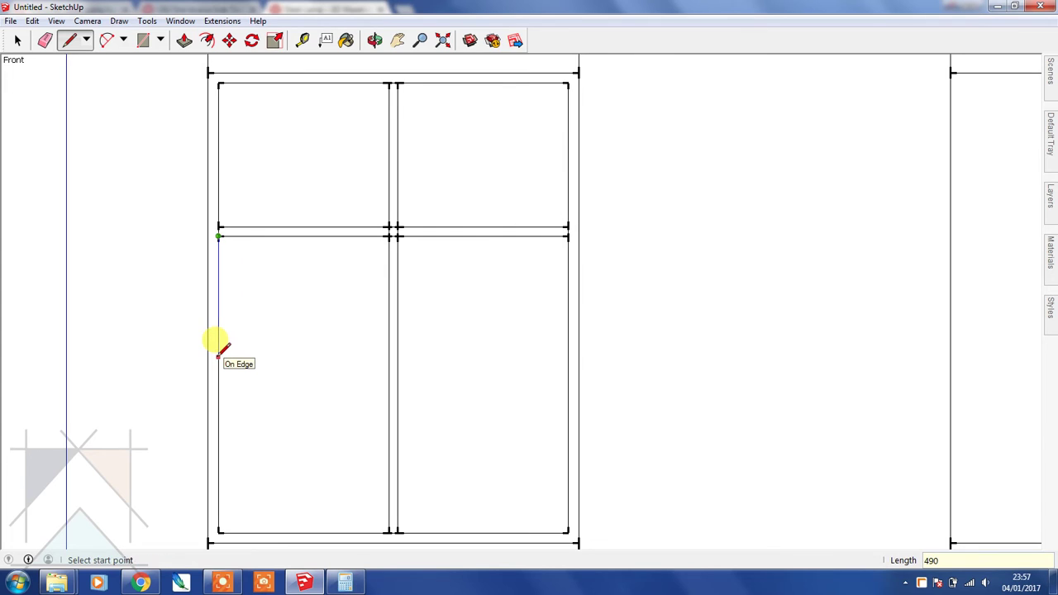
pyautogui.click(18, 40)
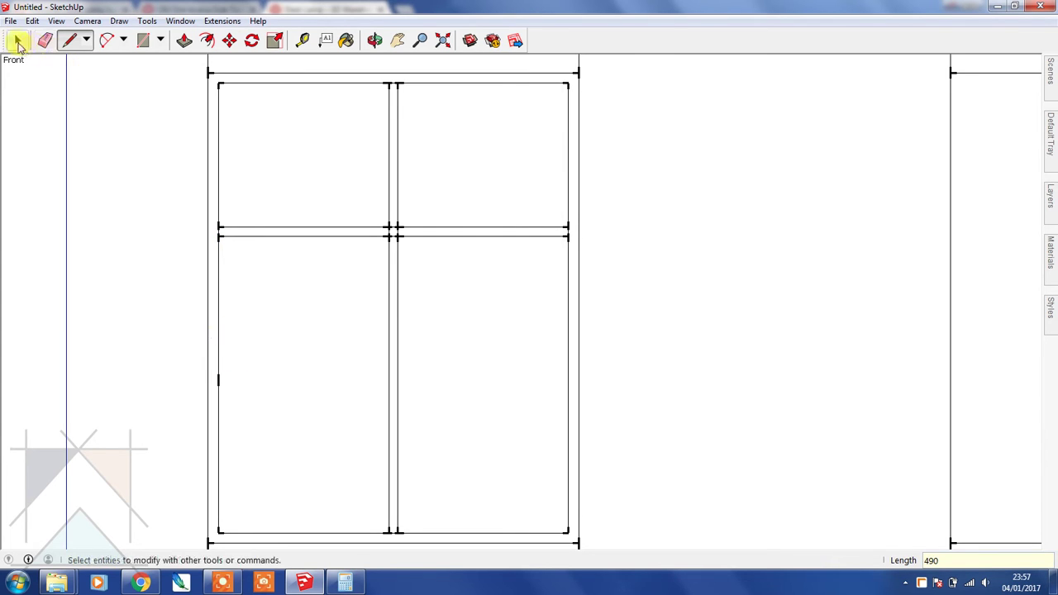
pyautogui.moveTo(214, 217); pyautogui.dragTo(570, 241)
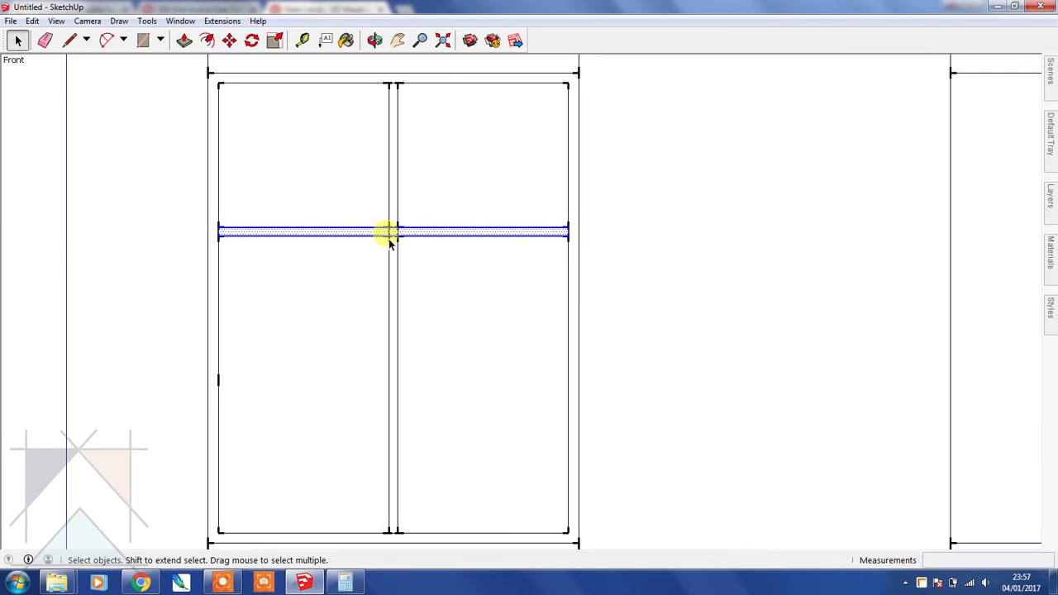
# Copy the selected double rail 520 mm lower to form a third row of panes
pyautogui.press('m')
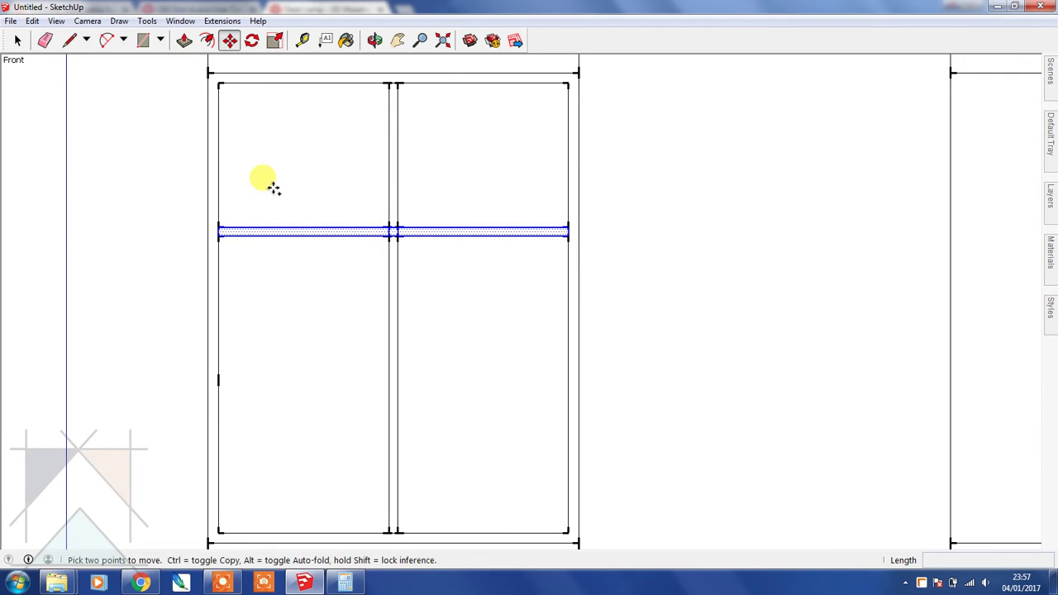
pyautogui.click(217, 225)
pyautogui.press('ctrl')
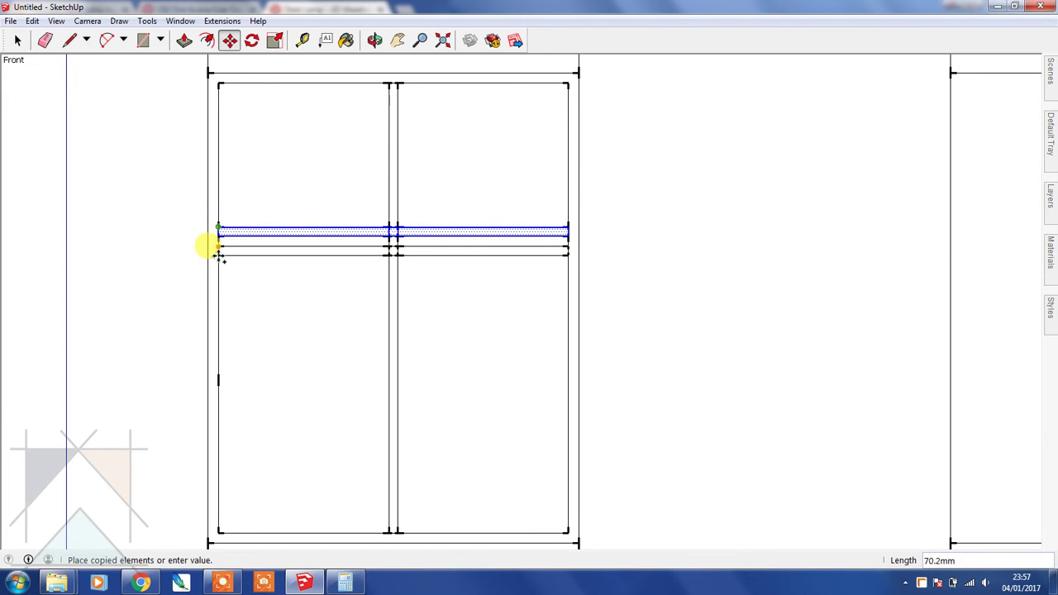
pyautogui.click(219, 380)
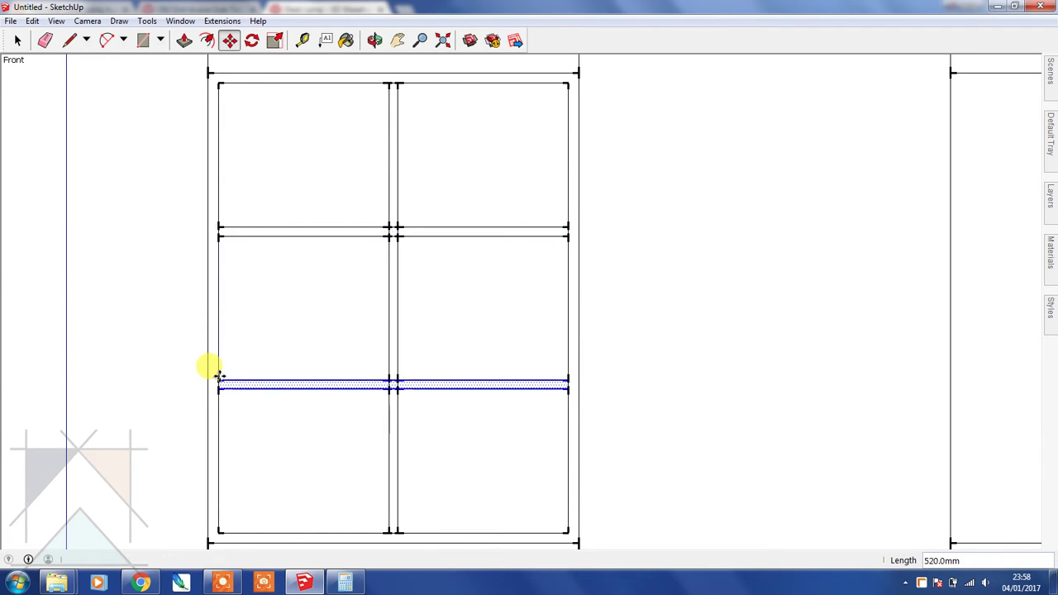
pyautogui.click(17, 42)
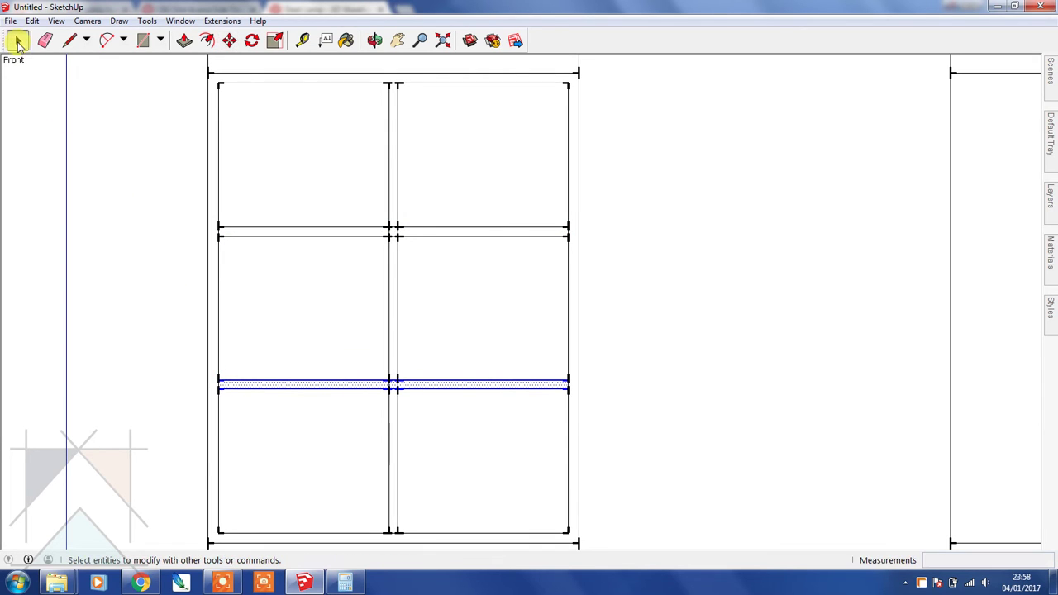
pyautogui.click(302, 41)
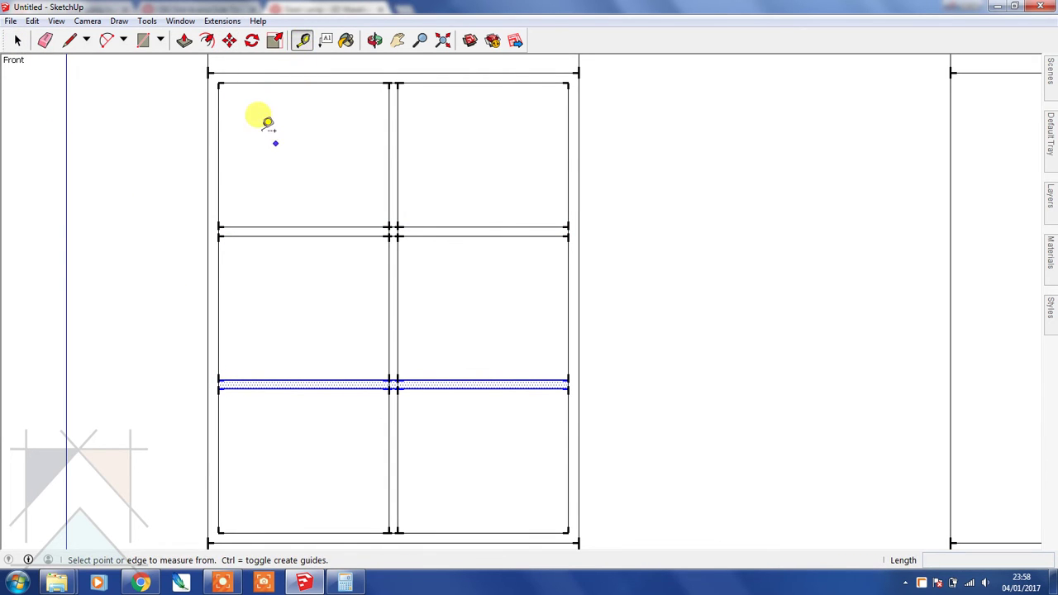
pyautogui.click(219, 82)
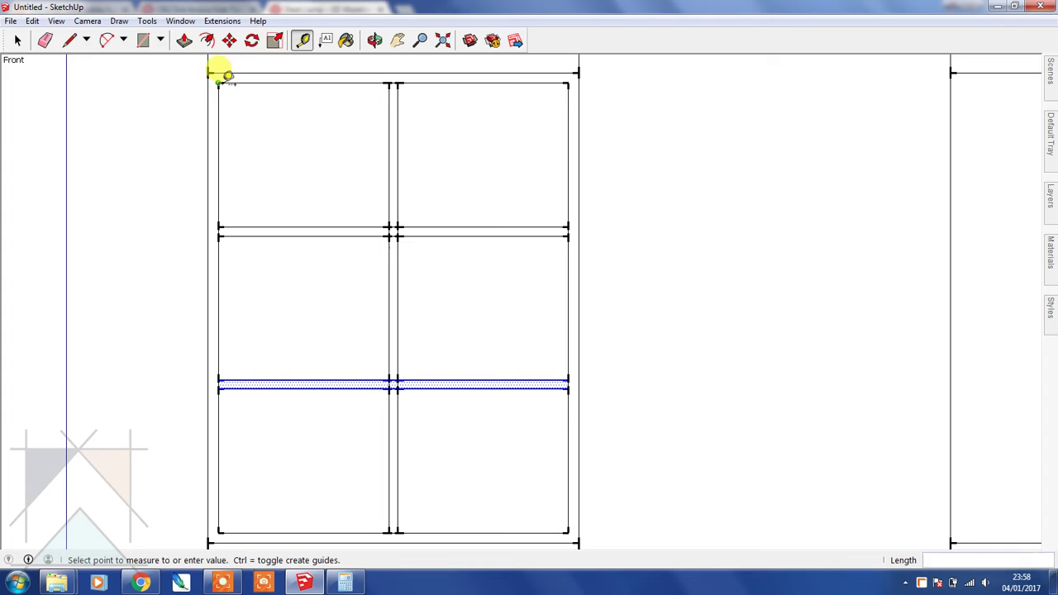
pyautogui.click(219, 225)
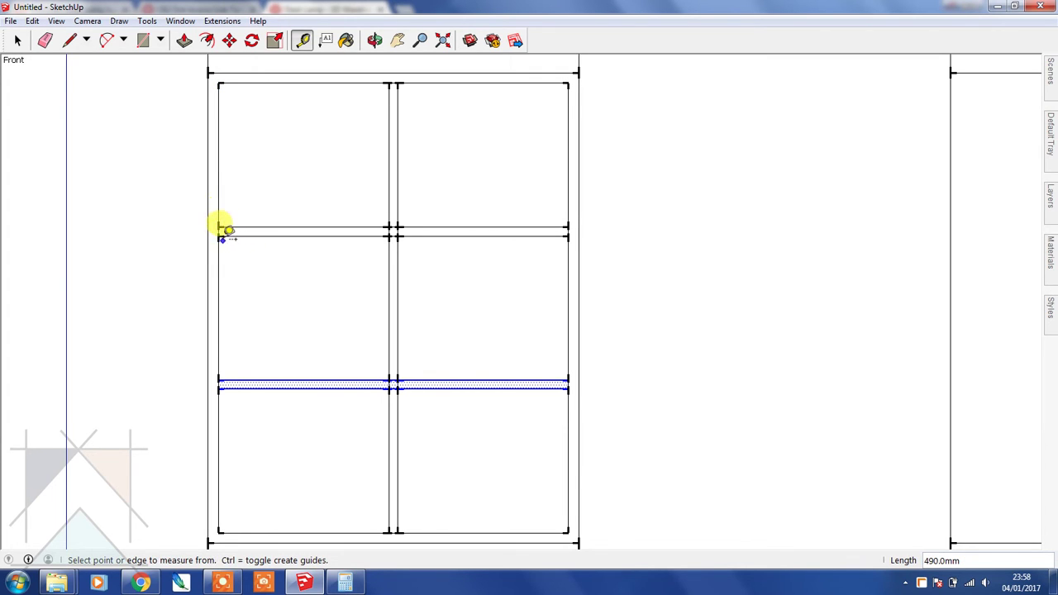
pyautogui.click(220, 235)
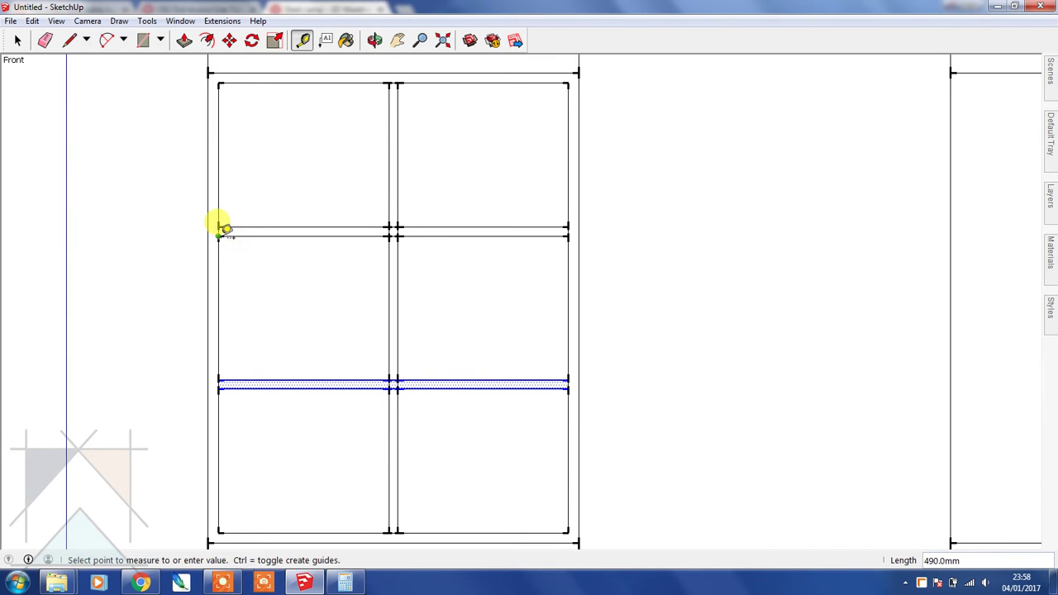
pyautogui.click(225, 371)
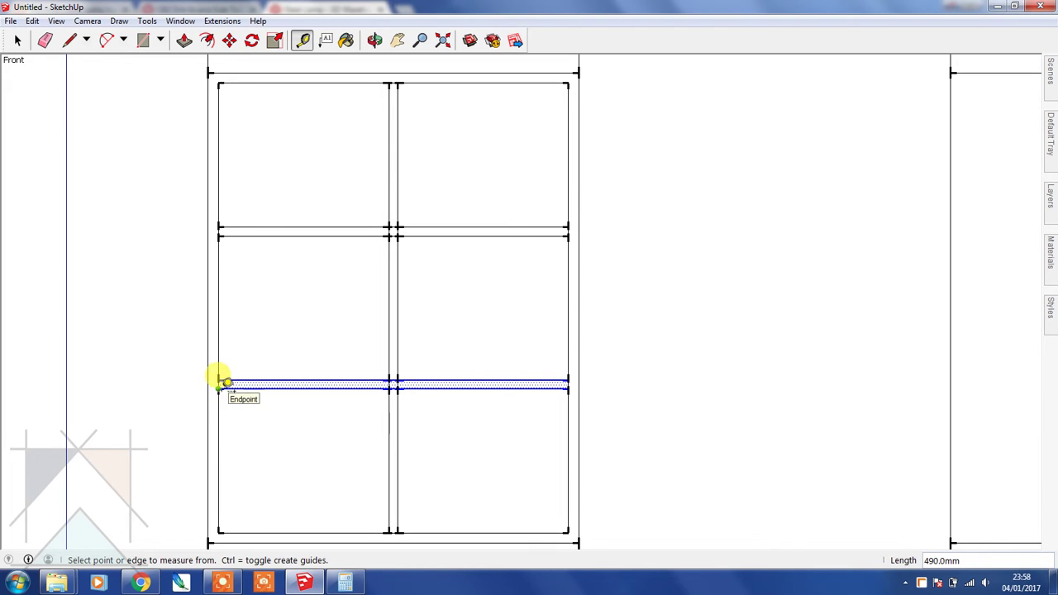
pyautogui.click(225, 382)
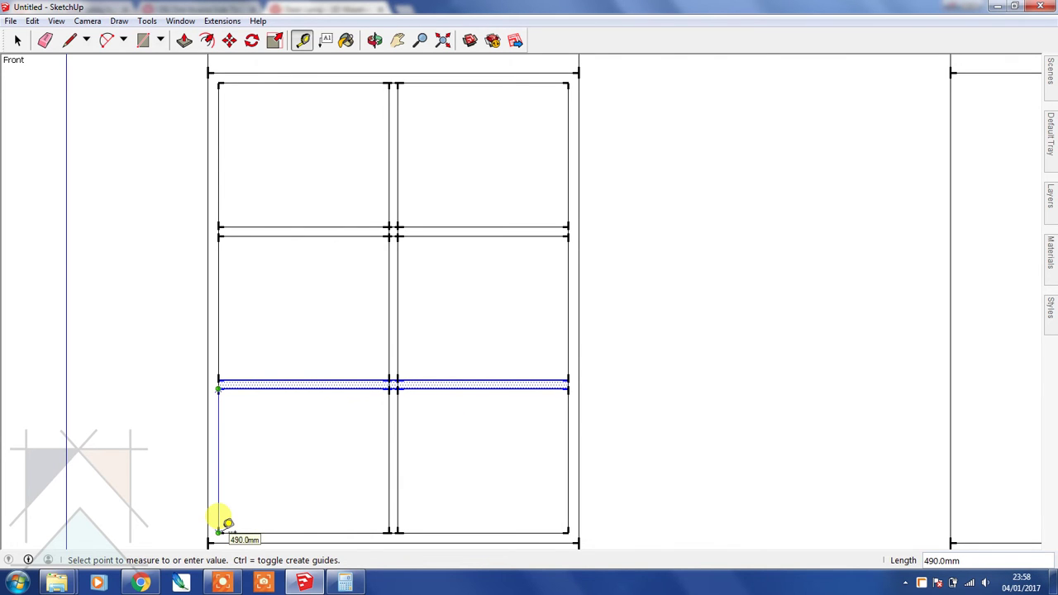
pyautogui.click(224, 525)
pyautogui.click(18, 41)
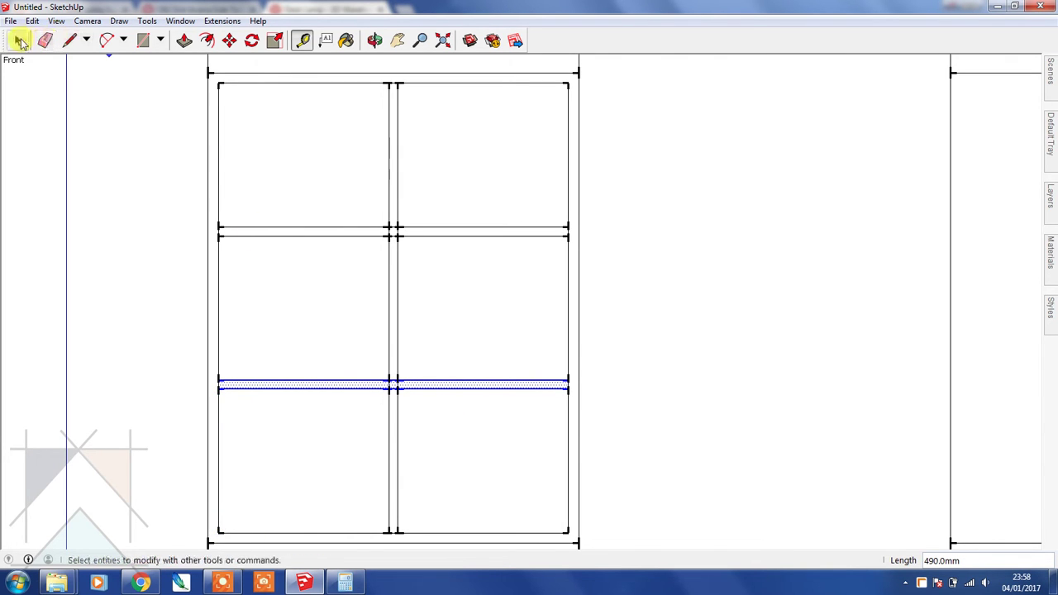
pyautogui.click(631, 228)
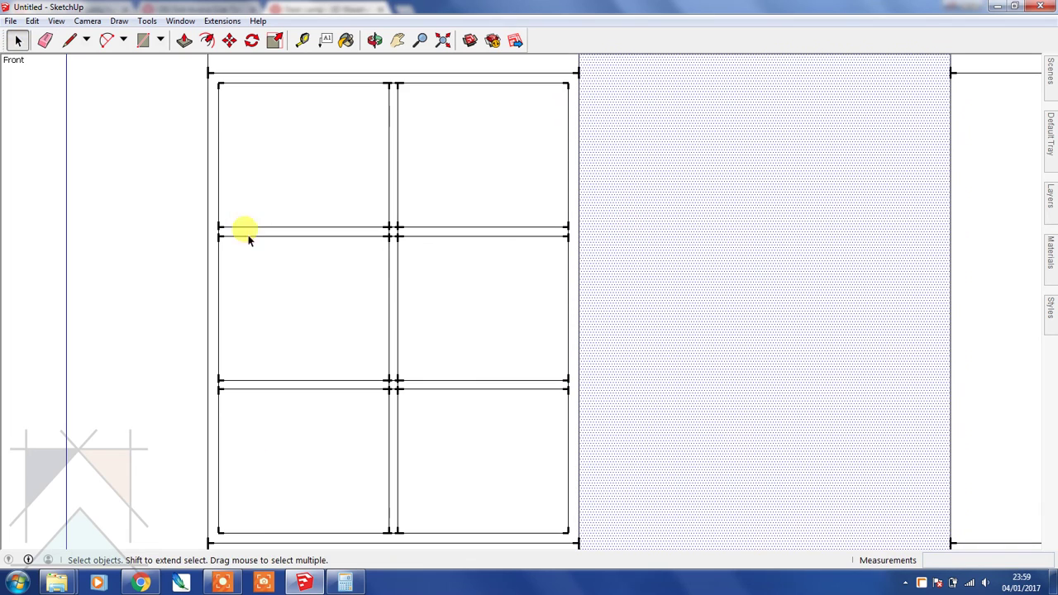
# Zoom in and erase the rail lines crossing between the two centre mullions
pyautogui.click(45, 40)
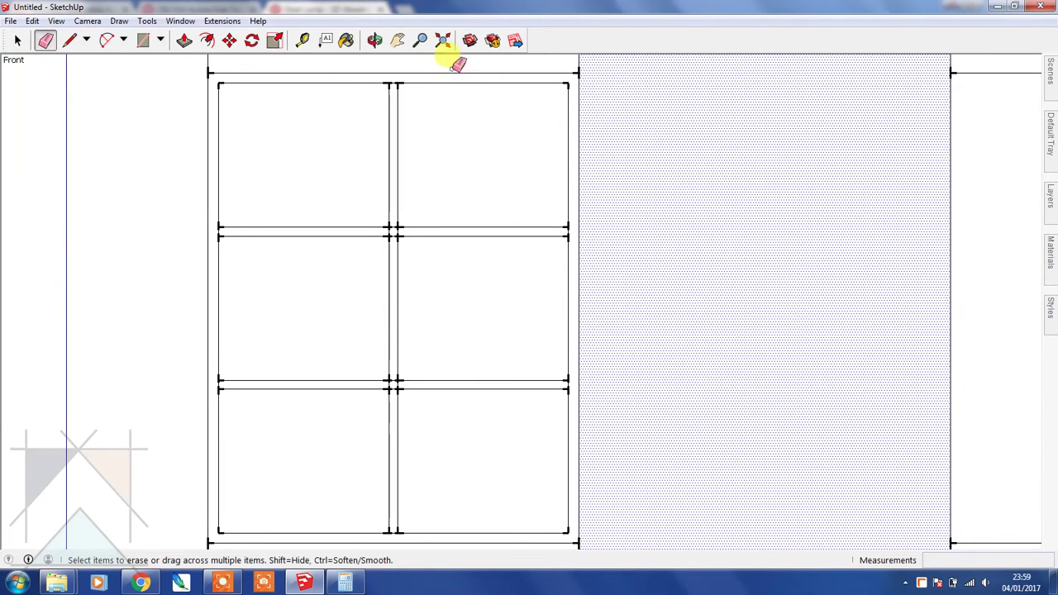
pyautogui.click(420, 42)
pyautogui.moveTo(433, 293); pyautogui.dragTo(465, 200)
pyautogui.click(398, 39)
pyautogui.moveTo(358, 124); pyautogui.dragTo(411, 213)
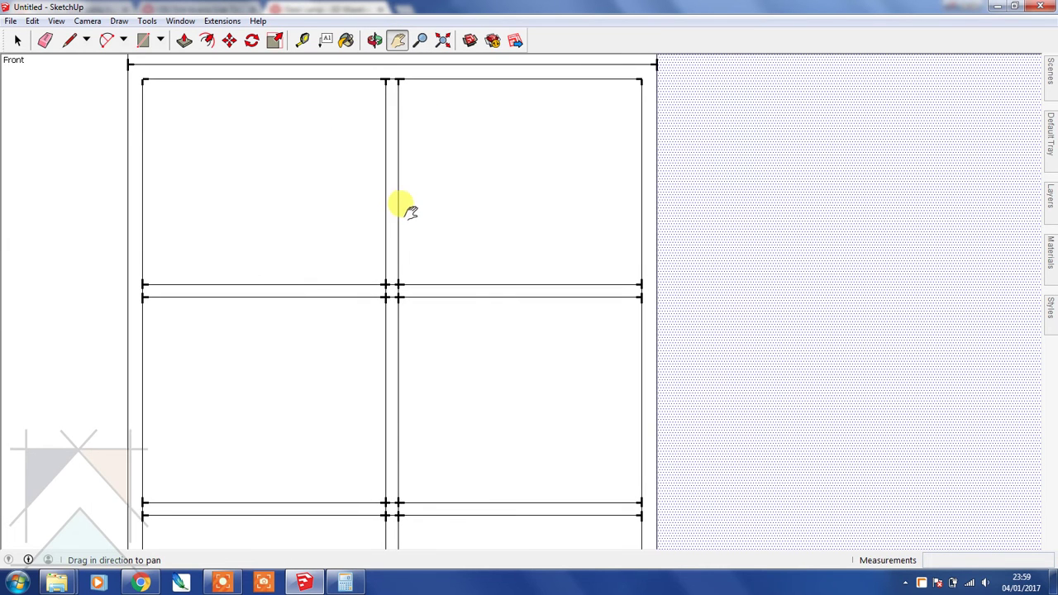
pyautogui.click(45, 40)
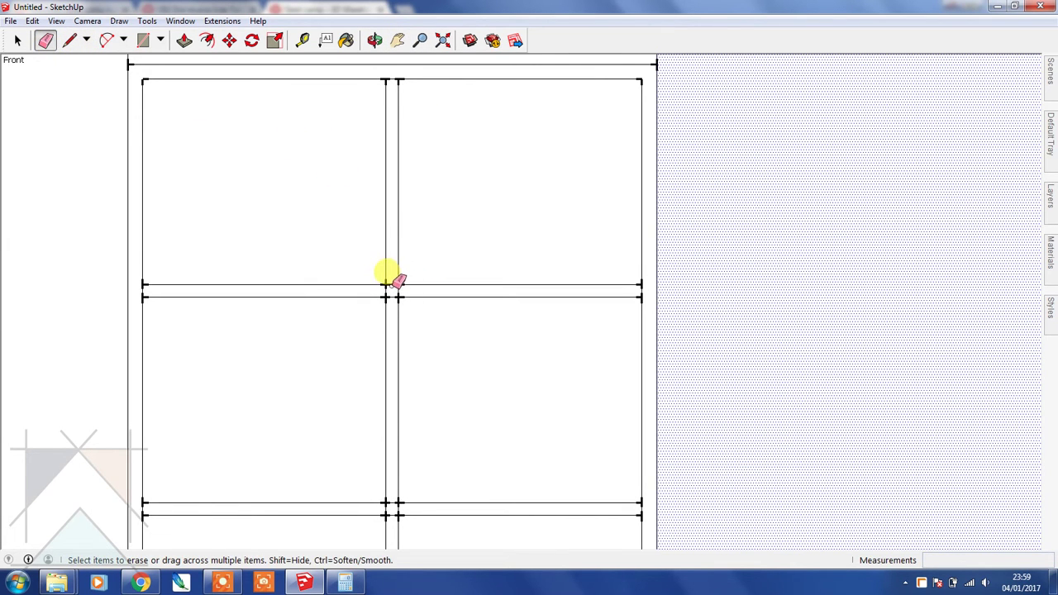
pyautogui.moveTo(386, 285); pyautogui.dragTo(390, 299)
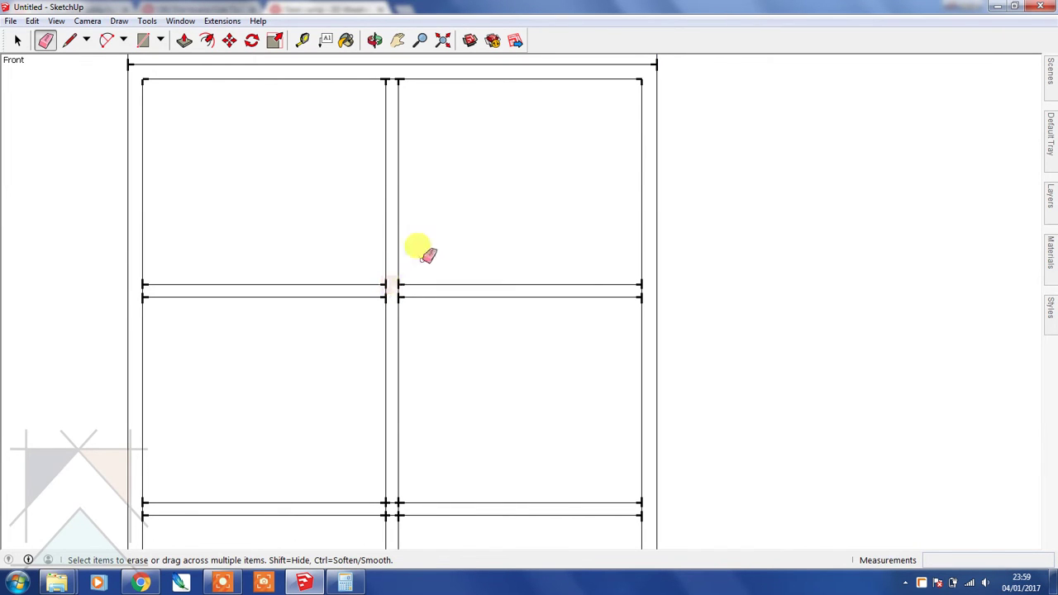
# Pan down to inspect the window's bottom frame, then reframe on its lower part
pyautogui.click(398, 40)
pyautogui.moveTo(427, 349); pyautogui.dragTo(419, 165)
pyautogui.moveTo(442, 290); pyautogui.dragTo(444, 253)
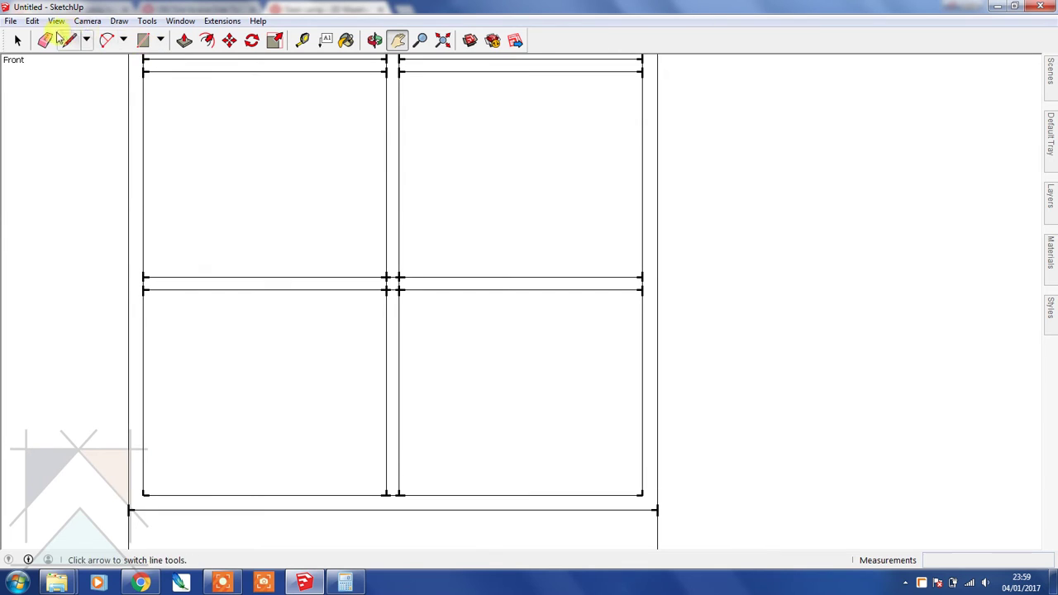
pyautogui.click(46, 40)
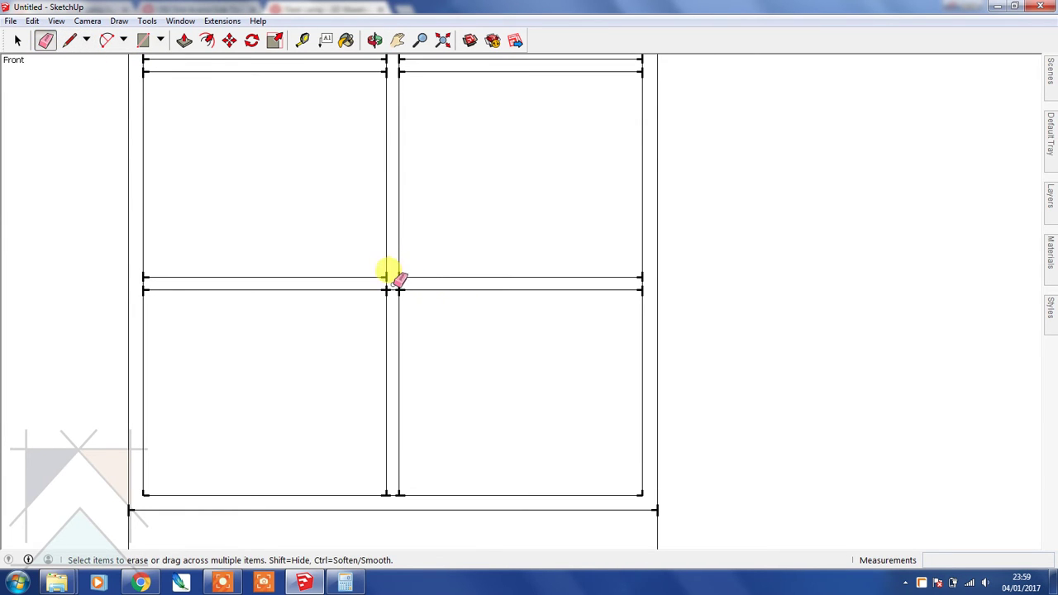
pyautogui.click(420, 41)
pyautogui.moveTo(419, 139); pyautogui.dragTo(413, 253)
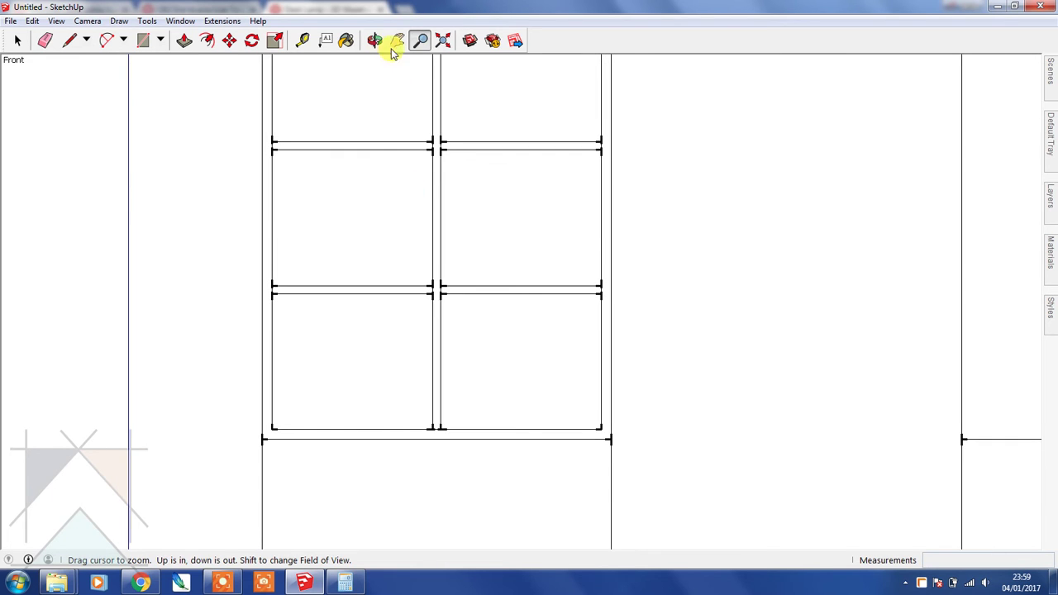
pyautogui.click(398, 41)
pyautogui.moveTo(364, 178)
pyautogui.mouseDown()
pyautogui.moveTo(338, 239)
pyautogui.moveTo(365, 88)
pyautogui.mouseUp()
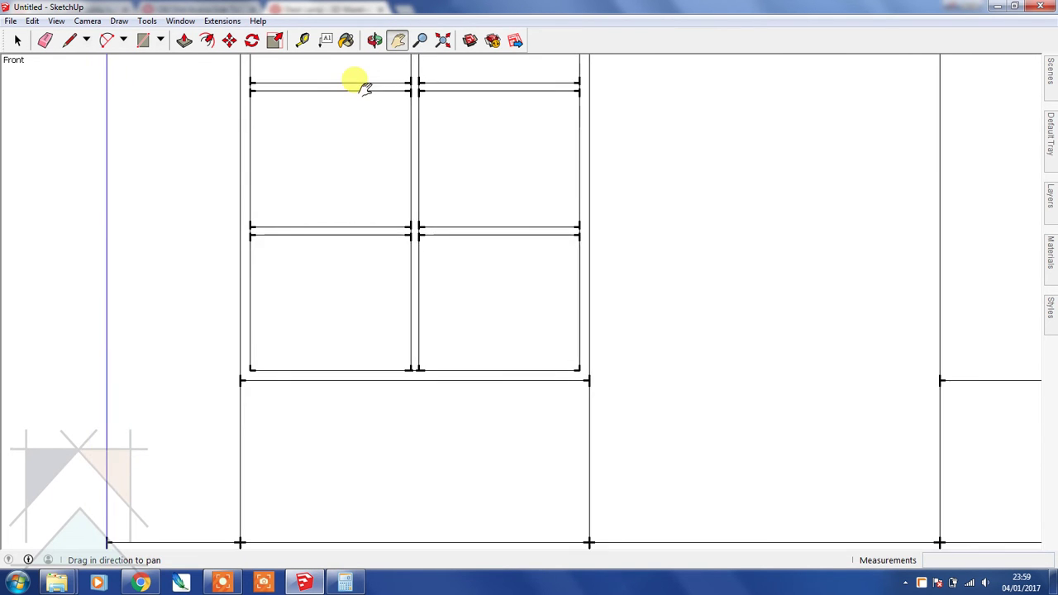
pyautogui.click(421, 40)
pyautogui.moveTo(394, 272); pyautogui.dragTo(397, 185)
# Outline the sill under the frame bottom, projecting 50 mm past each side, checked with Tape Measure
pyautogui.click(71, 41)
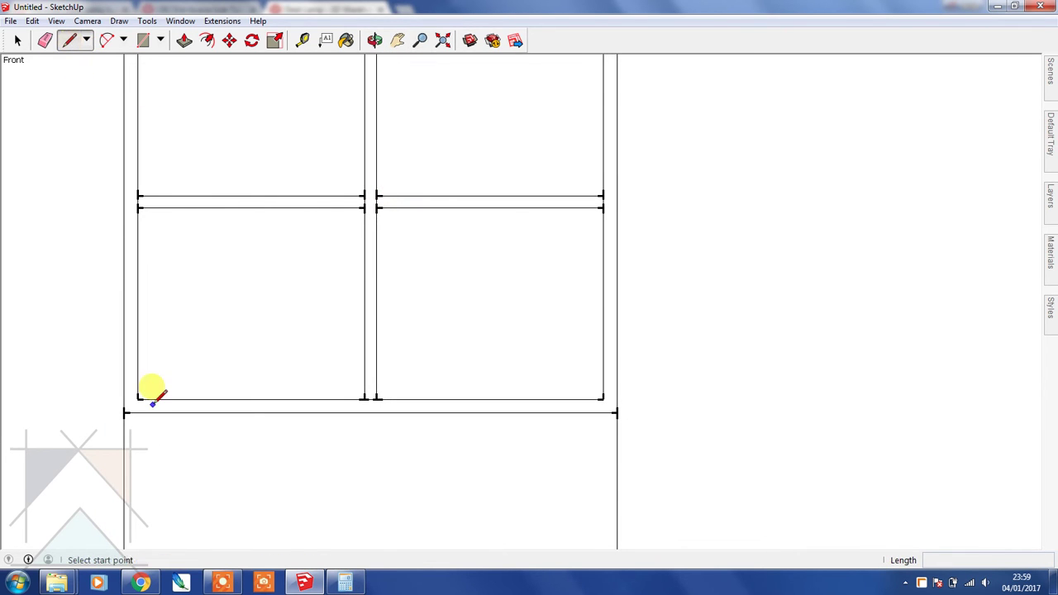
pyautogui.click(124, 412)
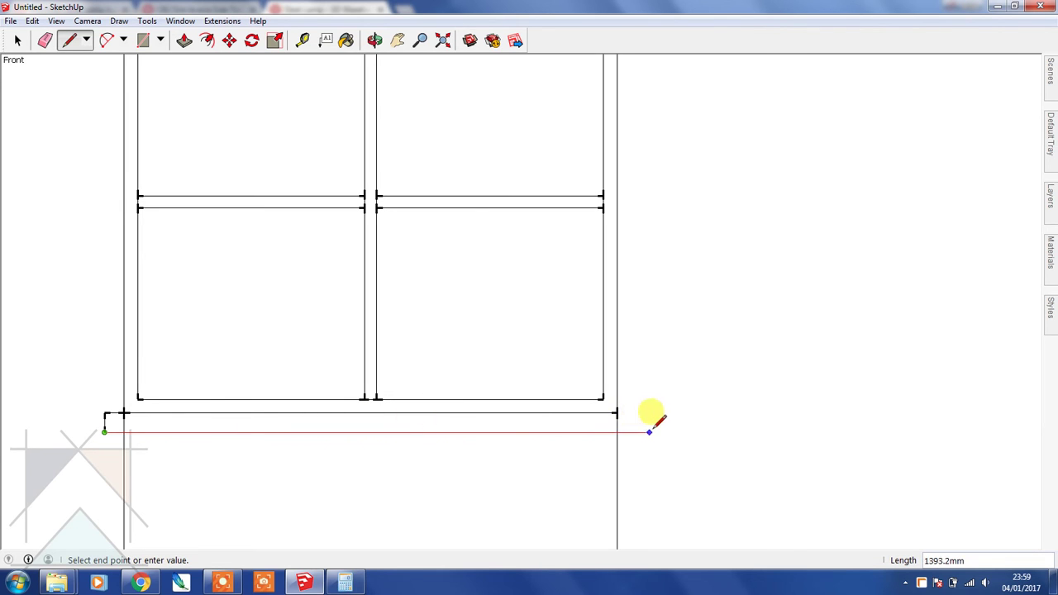
pyautogui.click(617, 431)
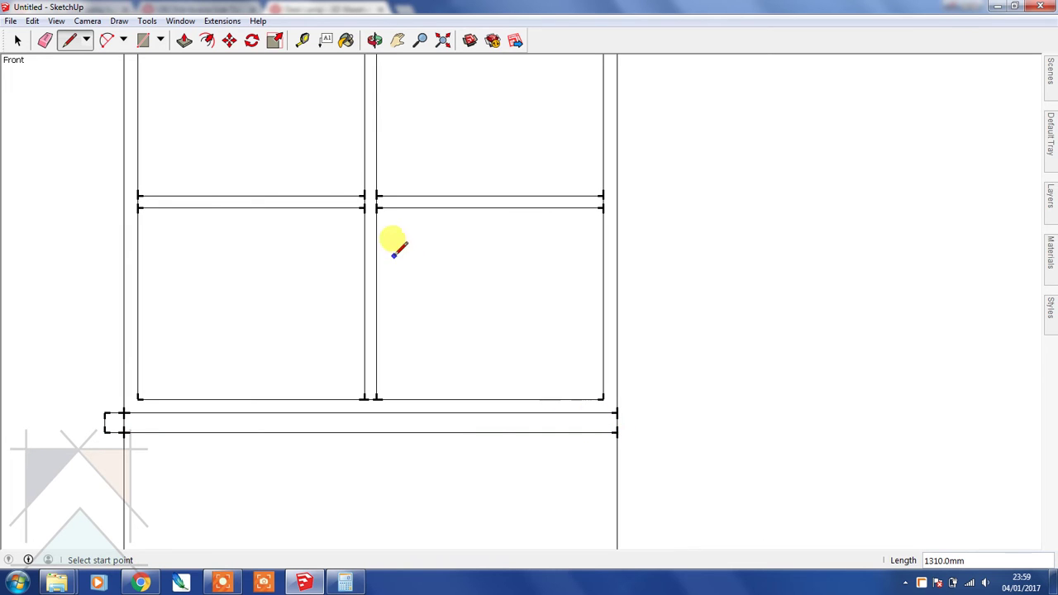
pyautogui.click(303, 41)
pyautogui.click(135, 398)
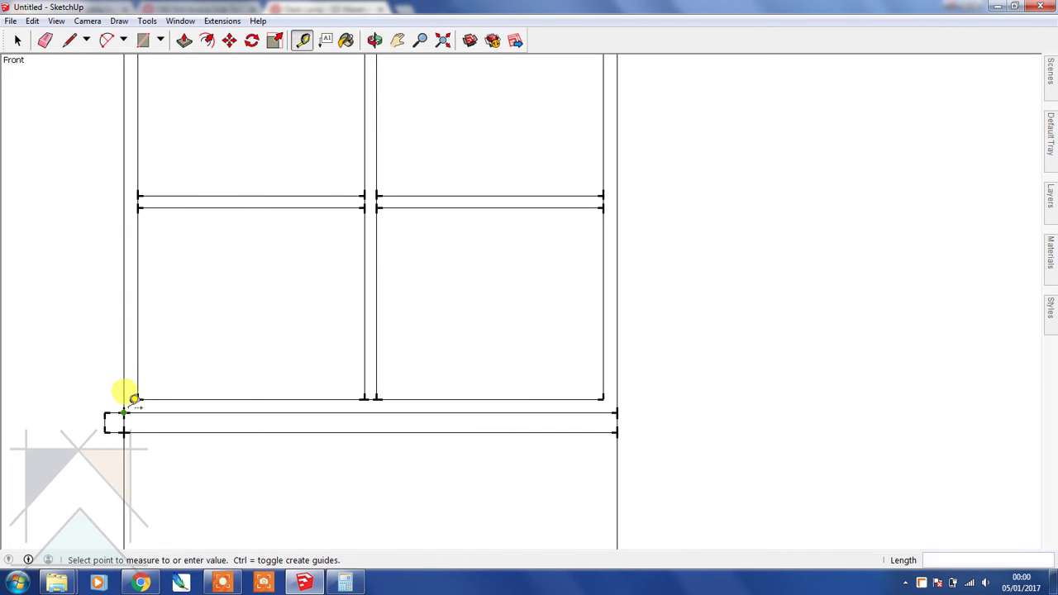
pyautogui.click(70, 41)
pyautogui.click(616, 432)
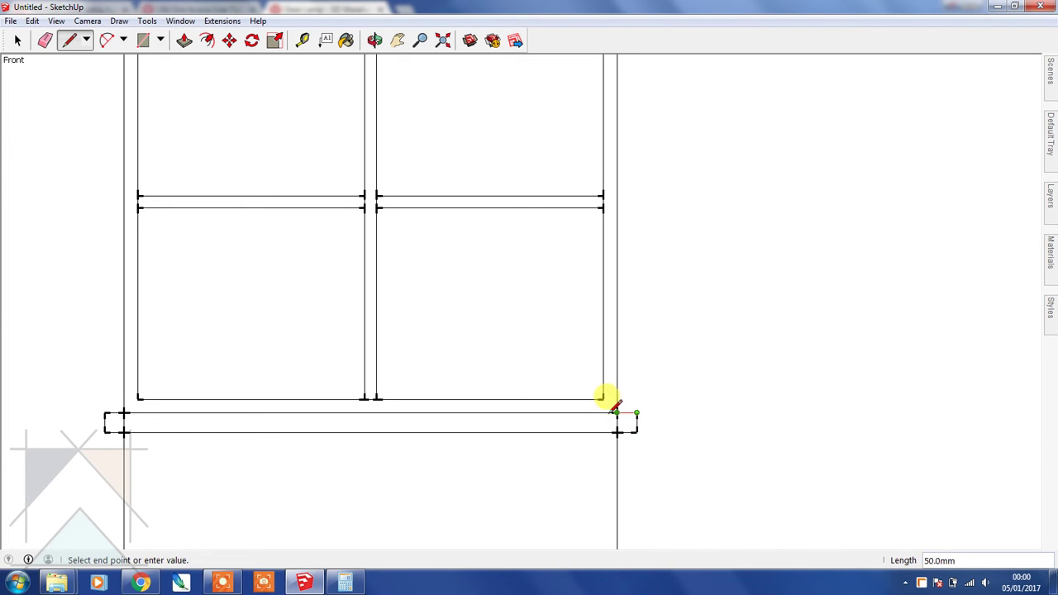
pyautogui.click(616, 411)
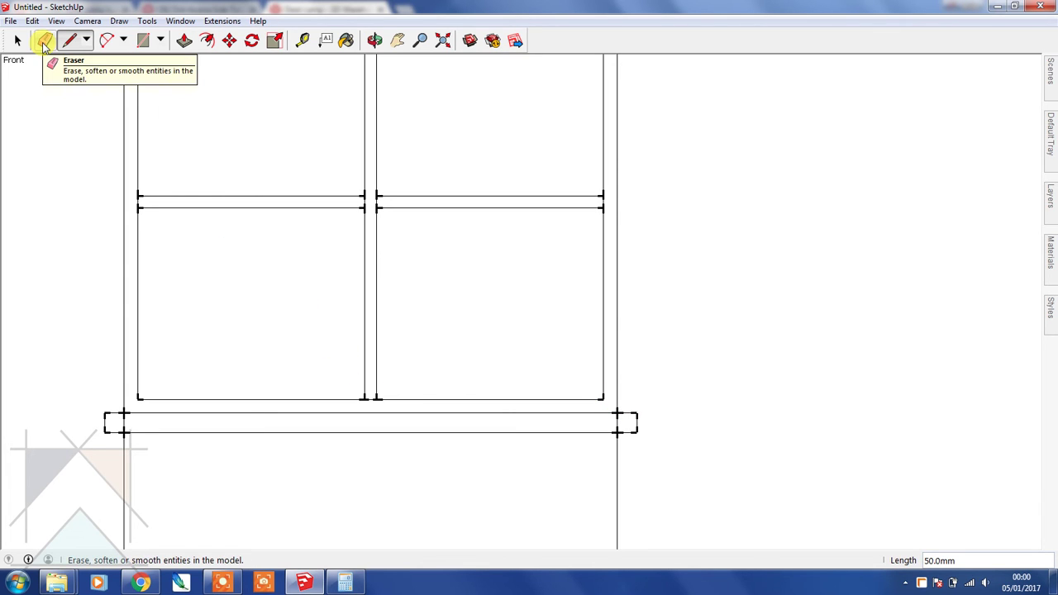
# Erase the frame side lines crossing the sill's left and right ends
pyautogui.click(45, 41)
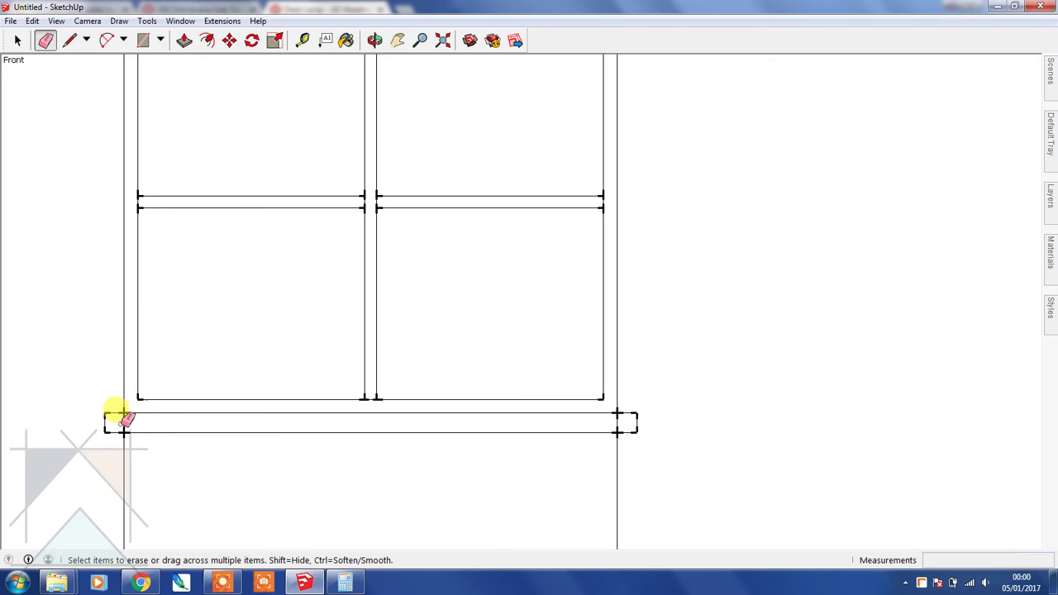
pyautogui.click(123, 417)
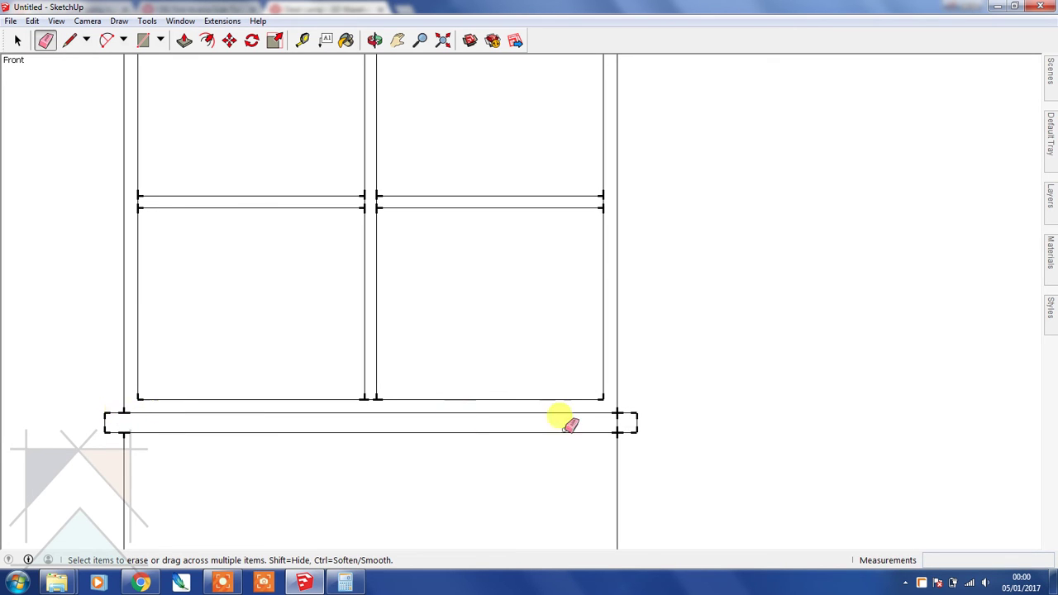
pyautogui.click(617, 422)
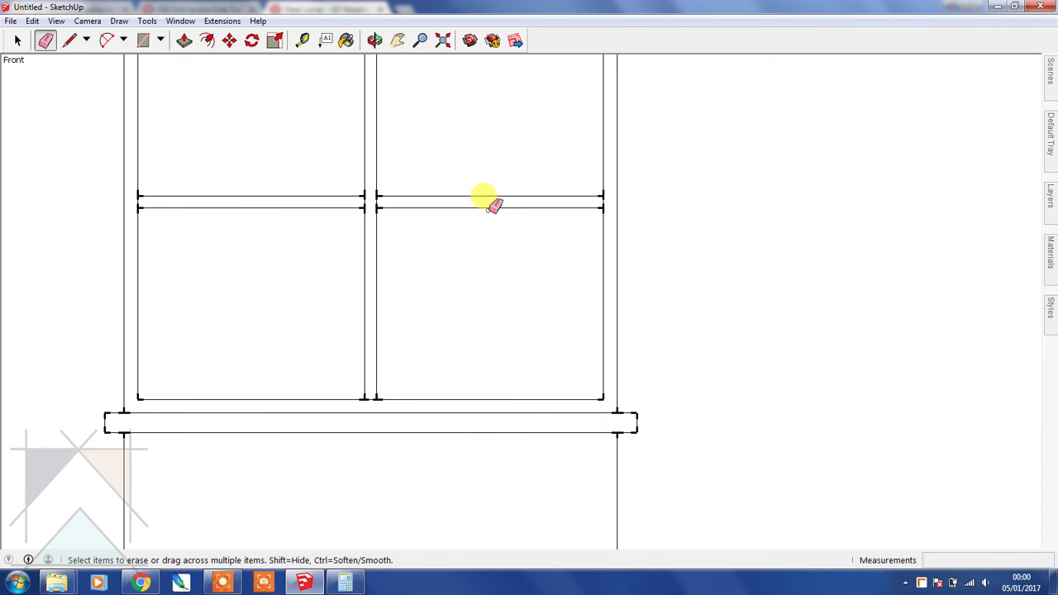
# Zoom out and pan so the whole wall, window and sill fit in view
pyautogui.click(421, 40)
pyautogui.moveTo(436, 112); pyautogui.dragTo(442, 313)
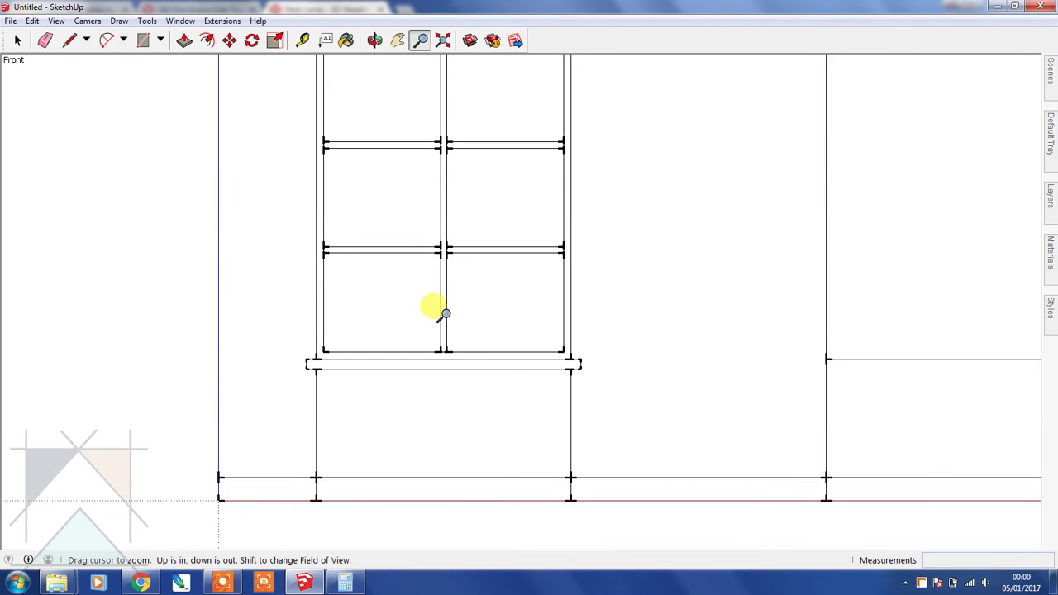
pyautogui.click(397, 39)
pyautogui.moveTo(405, 124)
pyautogui.mouseDown()
pyautogui.moveTo(399, 179)
pyautogui.moveTo(385, 192)
pyautogui.mouseUp()
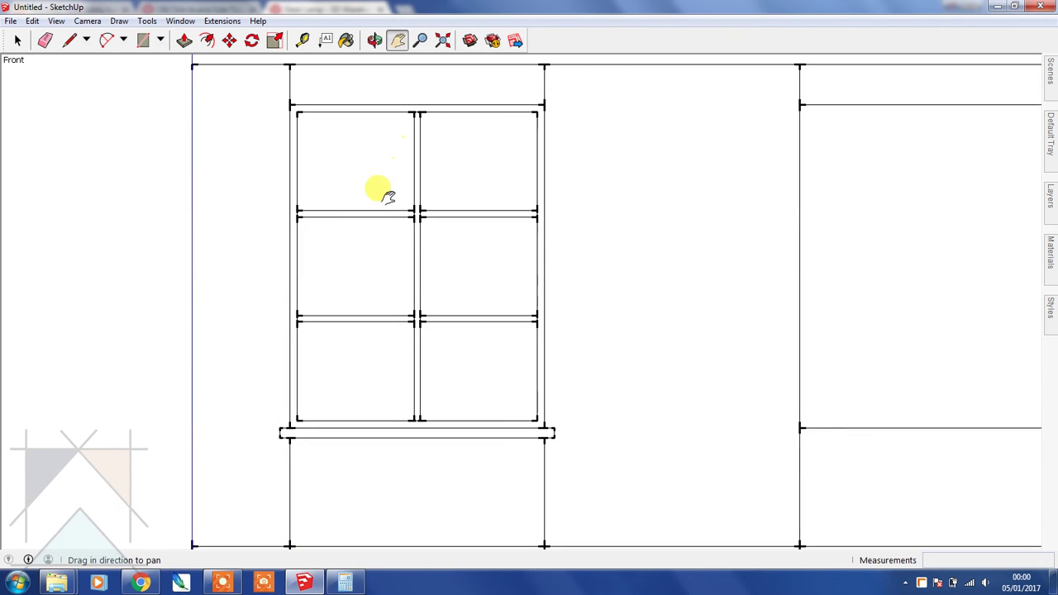
pyautogui.click(420, 40)
pyautogui.moveTo(413, 94)
pyautogui.mouseDown()
pyautogui.moveTo(422, 137)
pyautogui.moveTo(359, 118)
pyautogui.mouseUp()
pyautogui.click(397, 39)
pyautogui.scroll(-1, 387, 113)
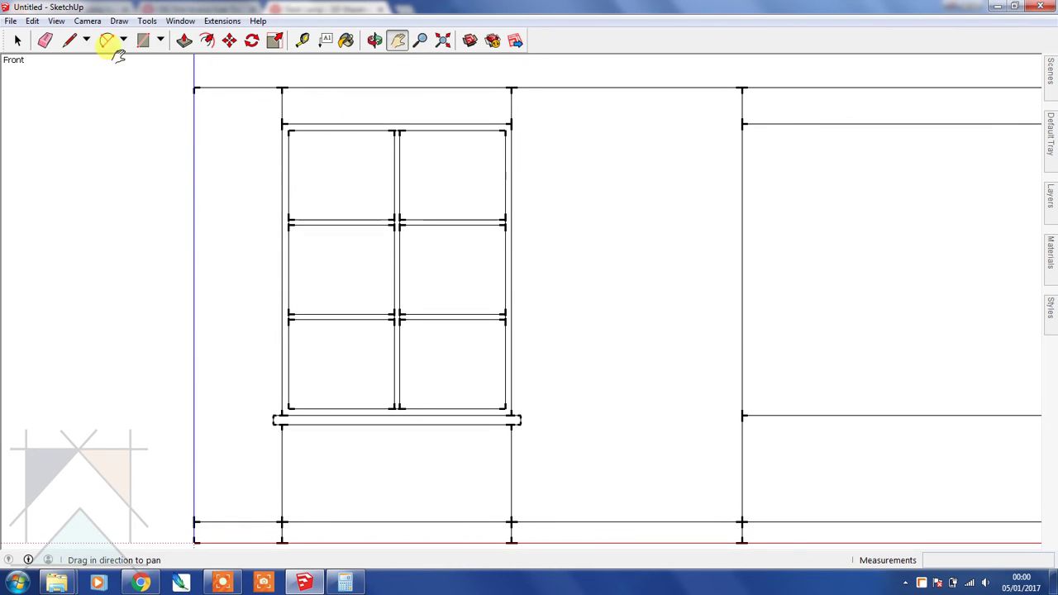
pyautogui.click(18, 39)
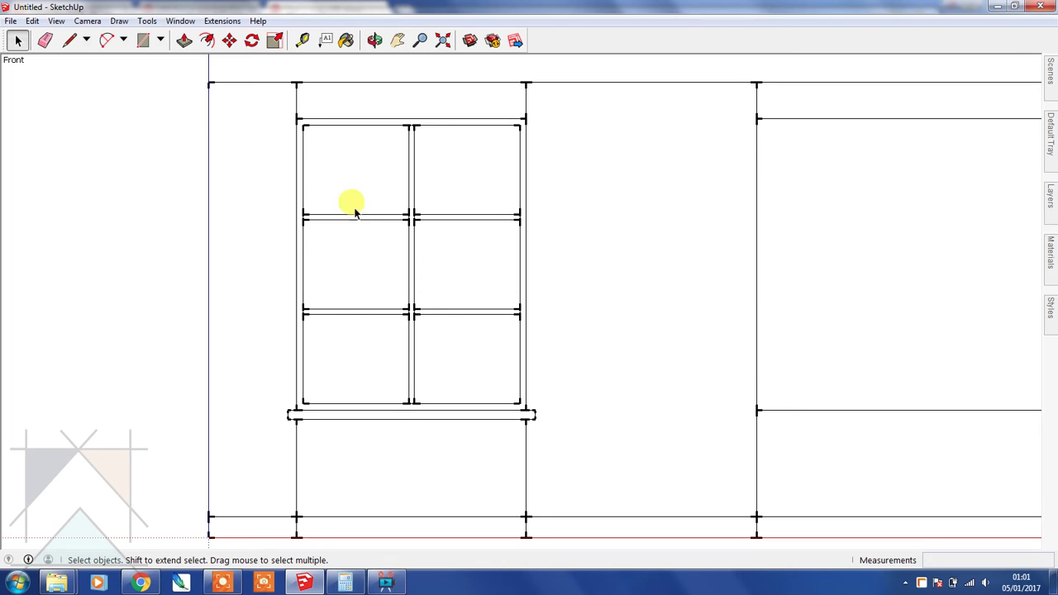
# Erase the stub edges above and below both window sides and the stray right-wall edges
pyautogui.click(45, 40)
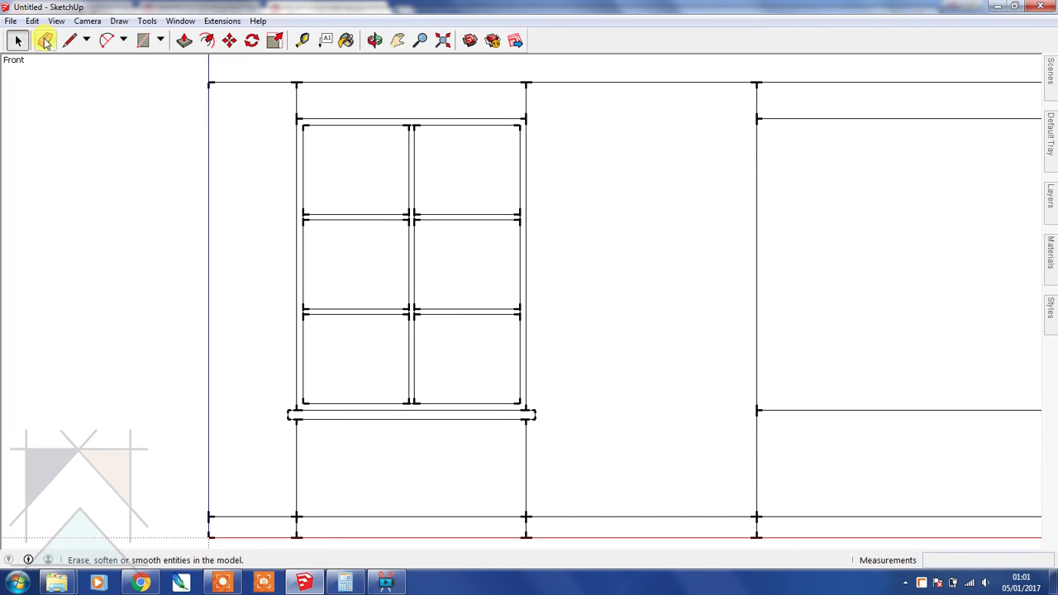
pyautogui.click(297, 98)
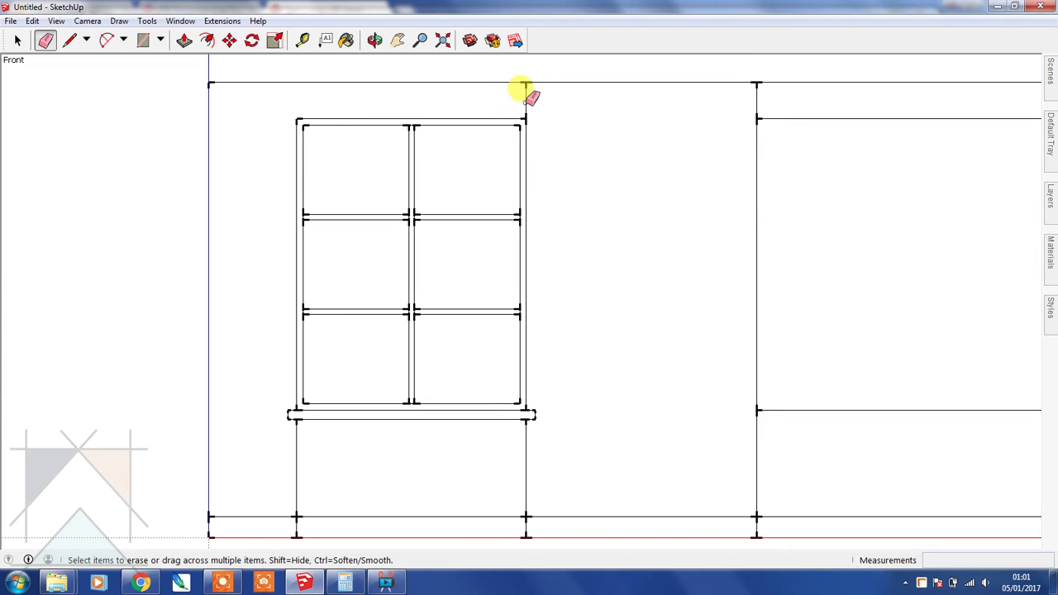
pyautogui.click(526, 98)
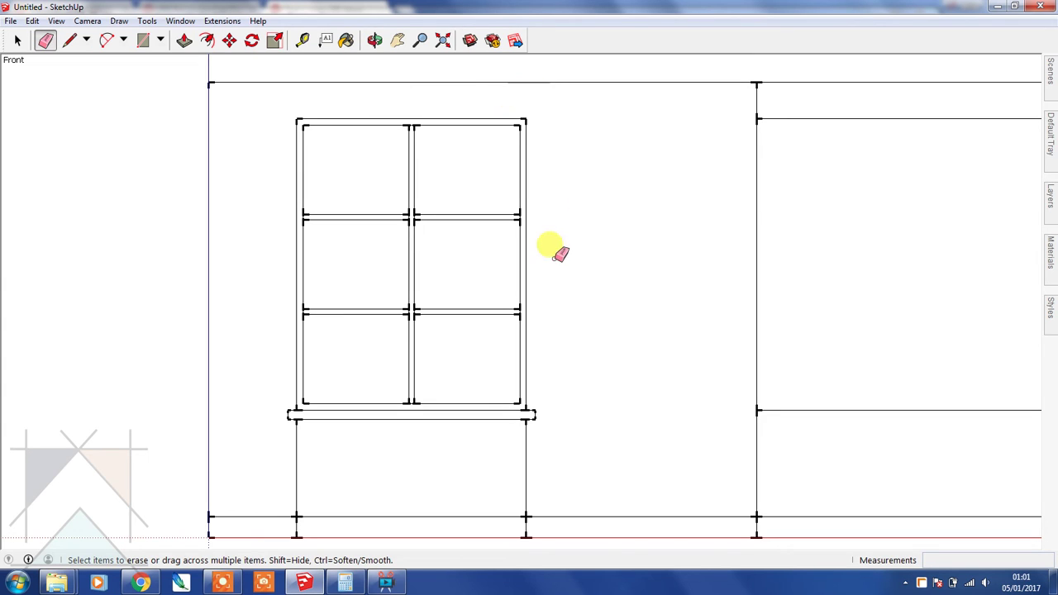
pyautogui.click(526, 468)
pyautogui.click(296, 467)
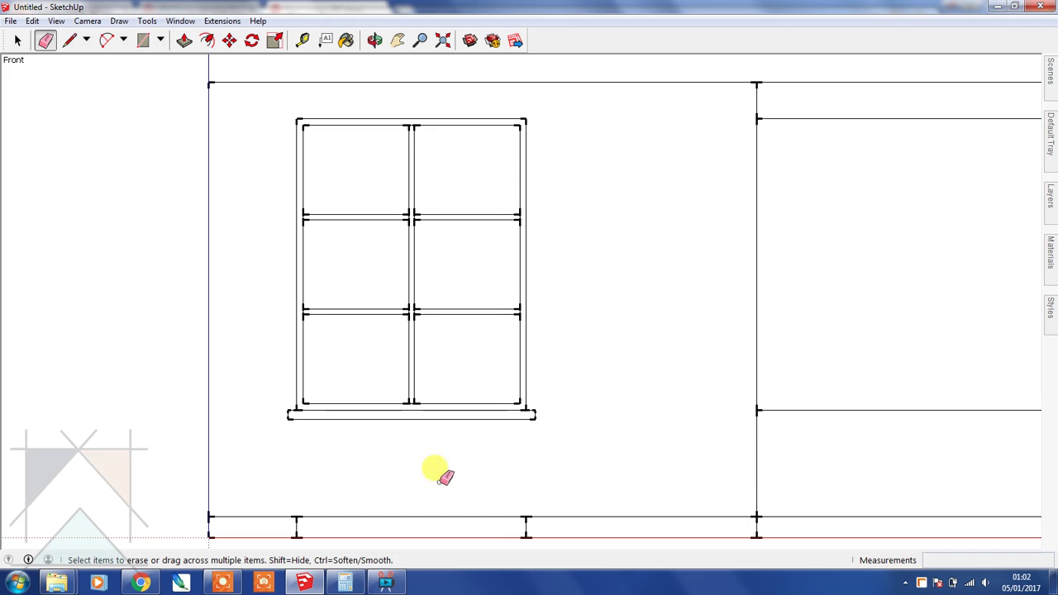
pyautogui.click(757, 478)
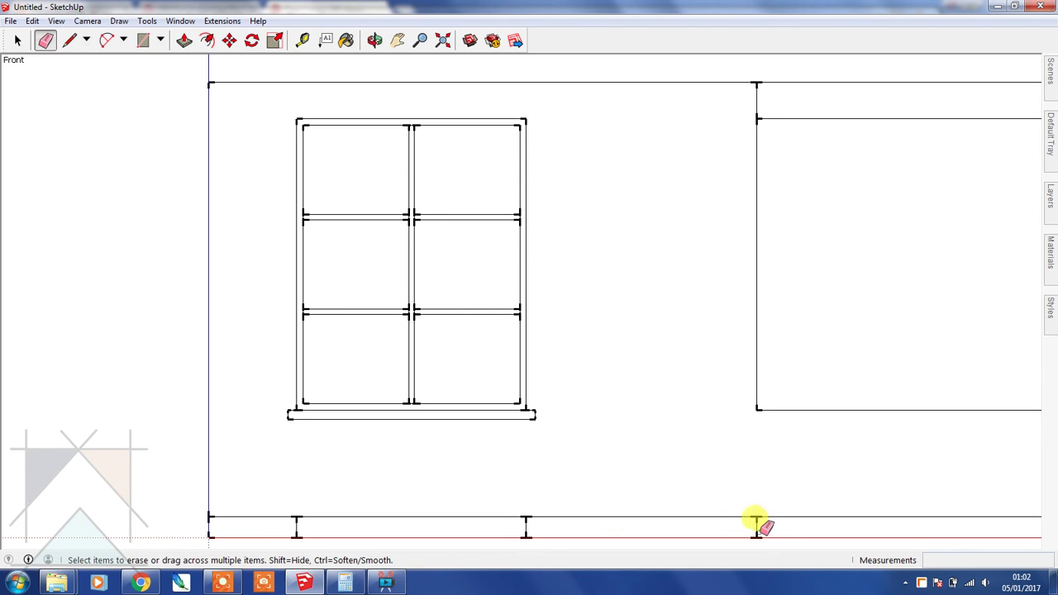
pyautogui.click(756, 526)
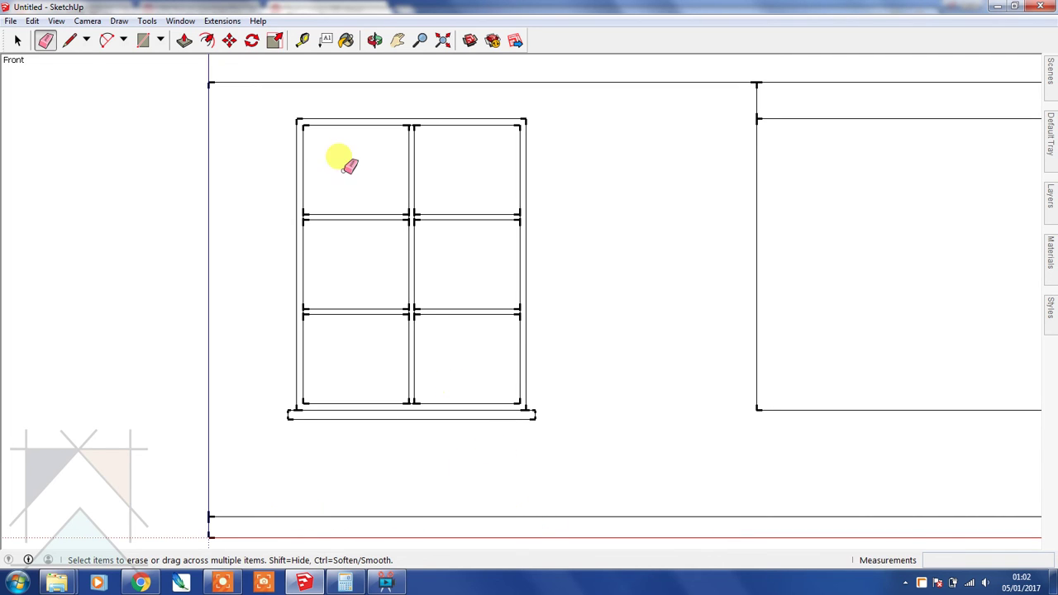
pyautogui.click(18, 42)
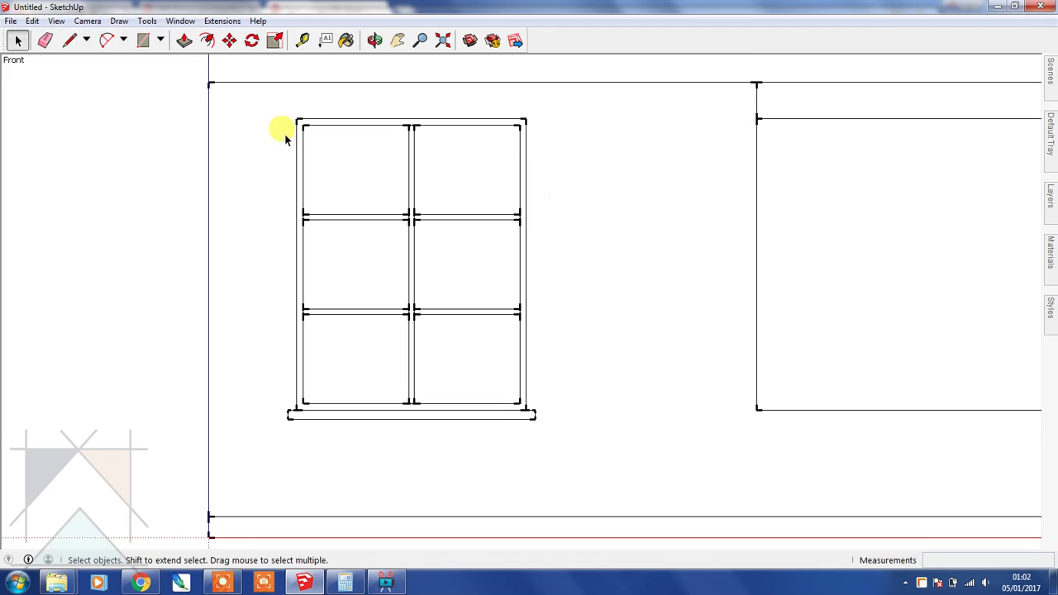
# Select the whole window frame and sill and make it a component named 'Six Panelled Window'
pyautogui.moveTo(260, 108); pyautogui.dragTo(580, 451)
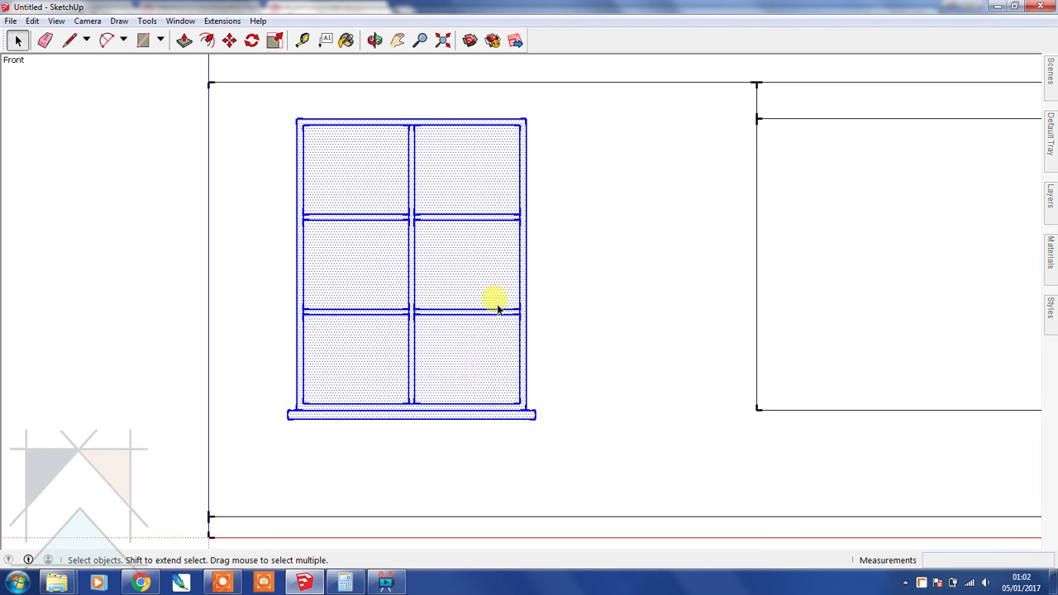
pyautogui.rightClick(468, 277)
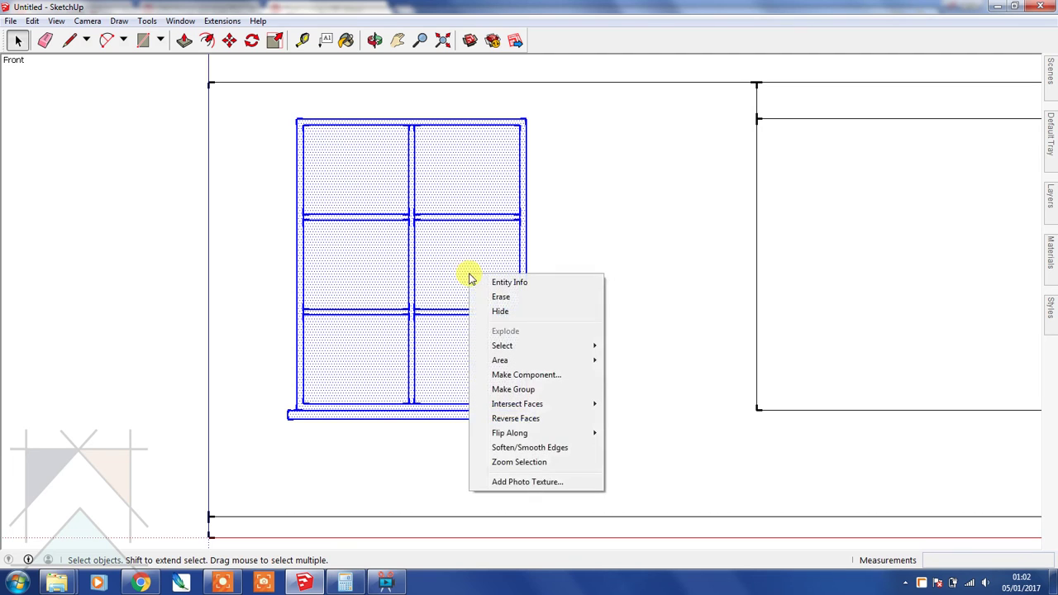
pyautogui.click(536, 374)
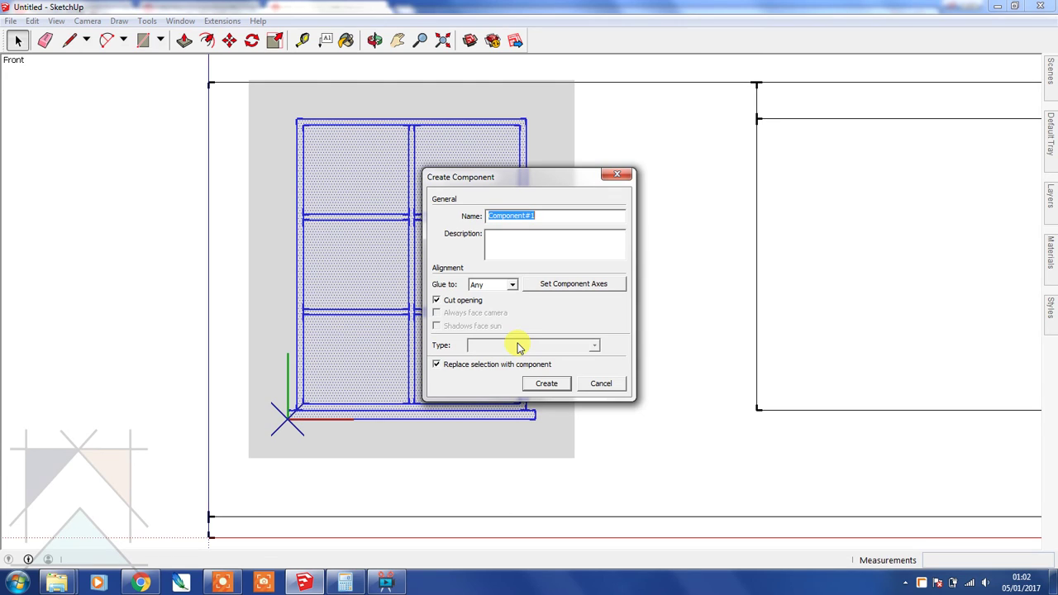
pyautogui.write('Six Panelled Window')
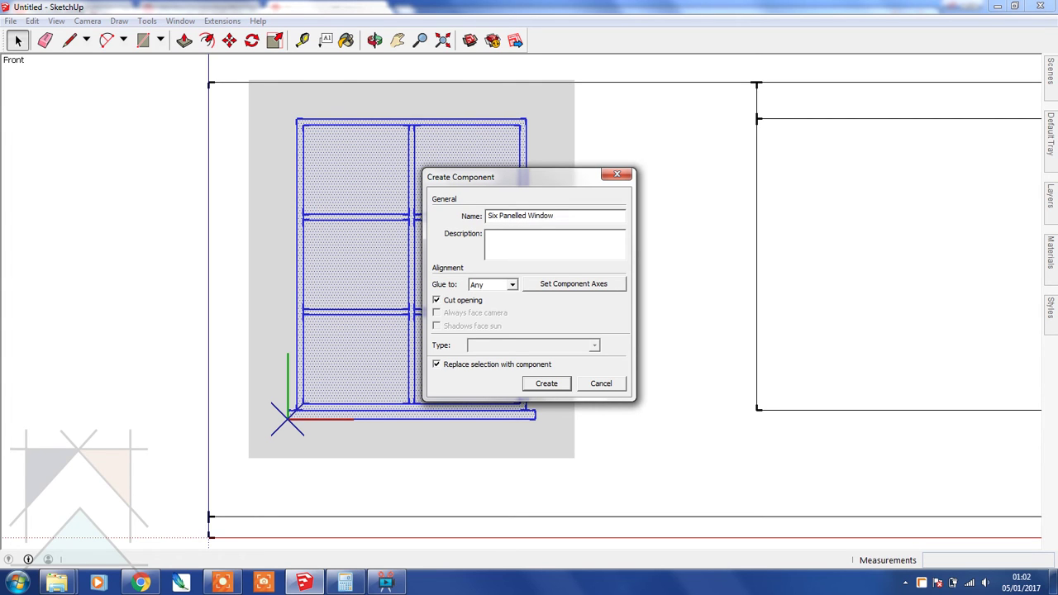
pyautogui.click(547, 384)
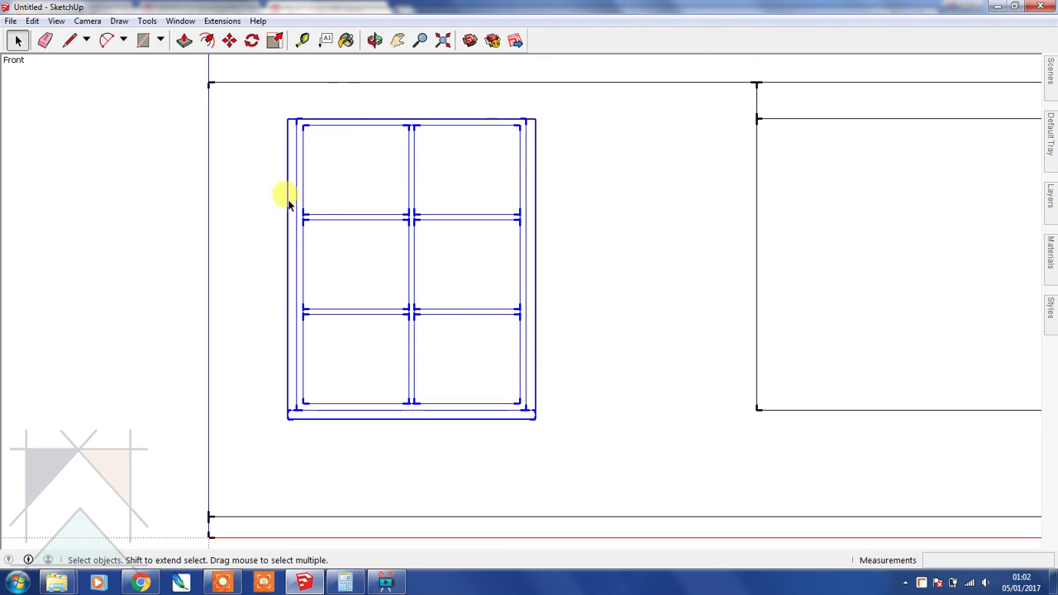
# Select the Six Panelled Window component and switch to the Move tool (M)
pyautogui.click(600, 330)
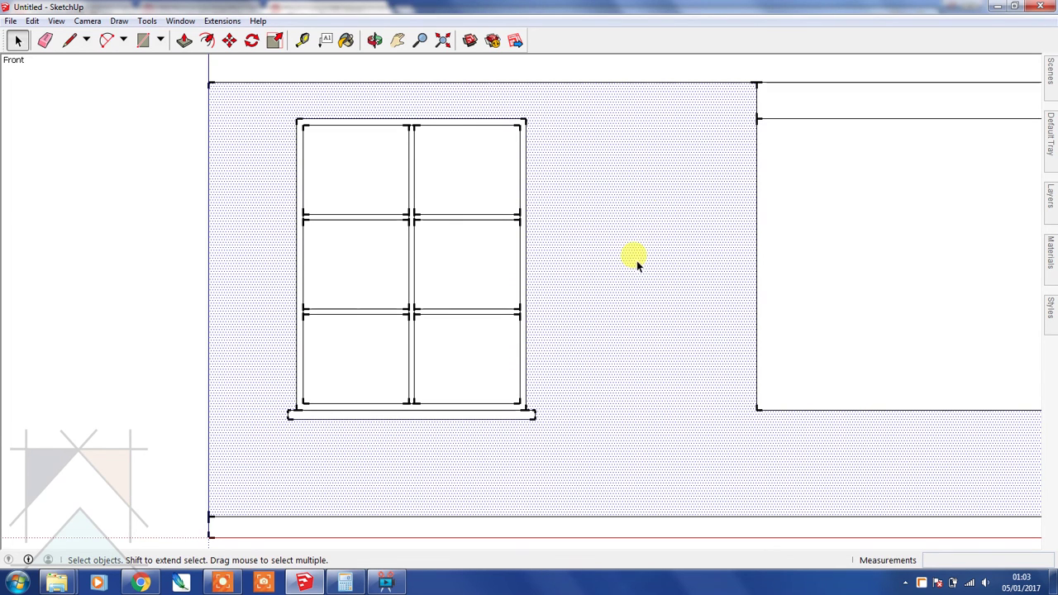
pyautogui.click(444, 264)
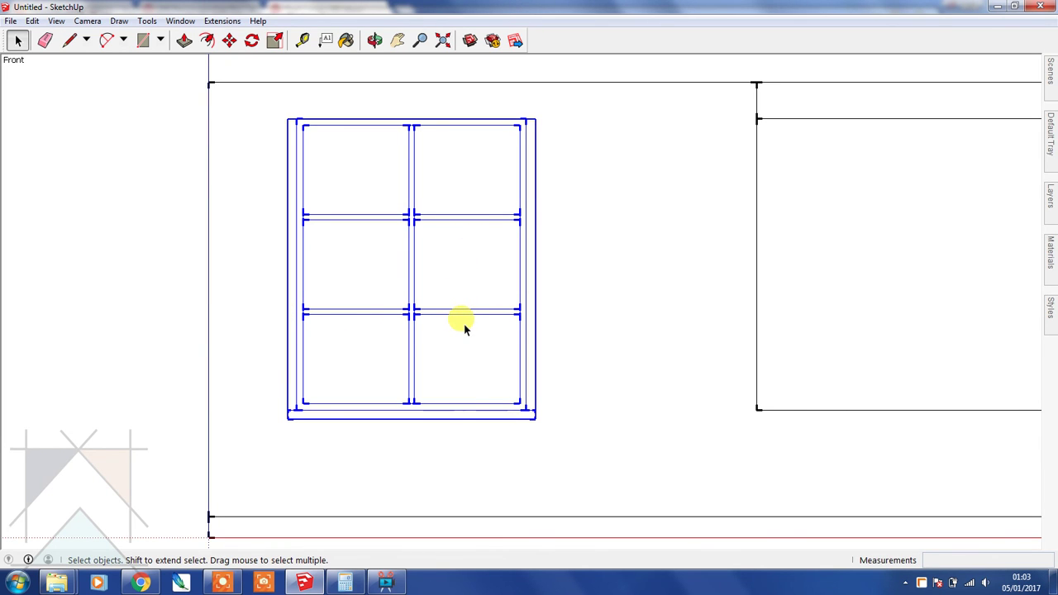
pyautogui.press('m')
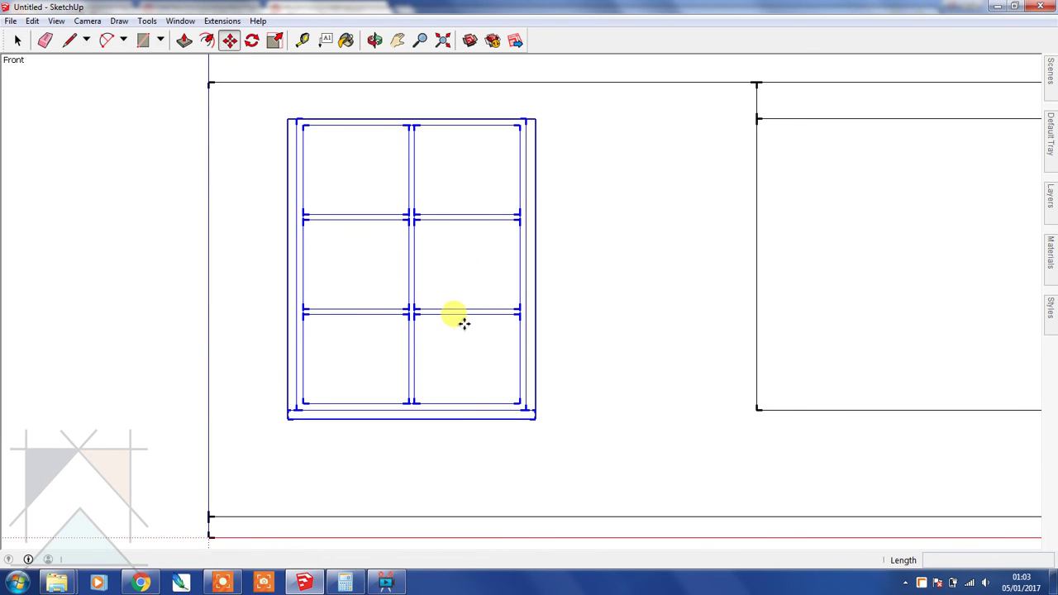
# Copy the window from its top-left corner to the right opening's corner, 2525 mm right
pyautogui.press('ctrl')
pyautogui.click(296, 118)
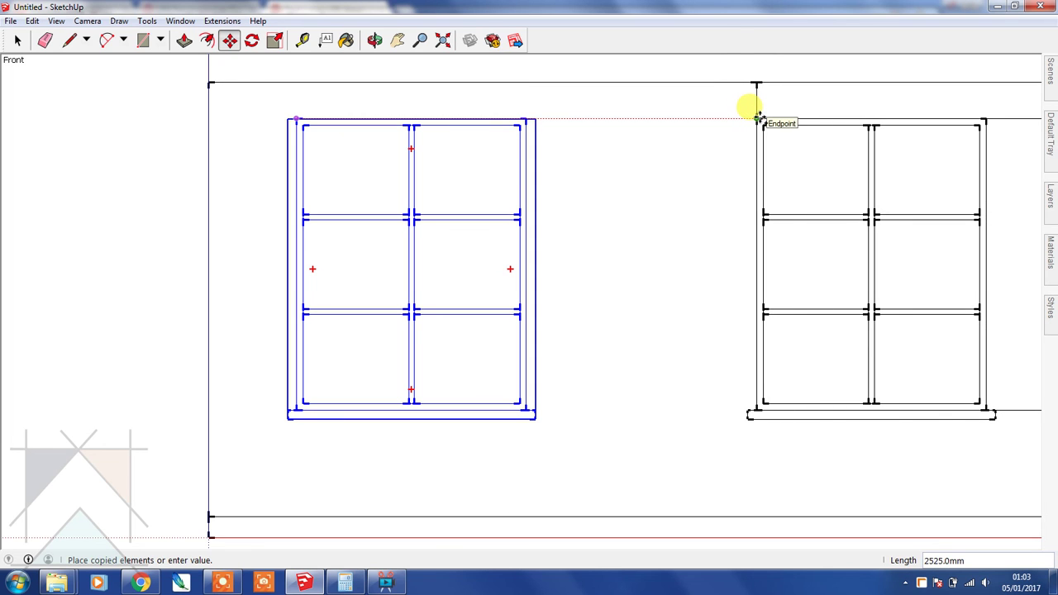
pyautogui.click(758, 117)
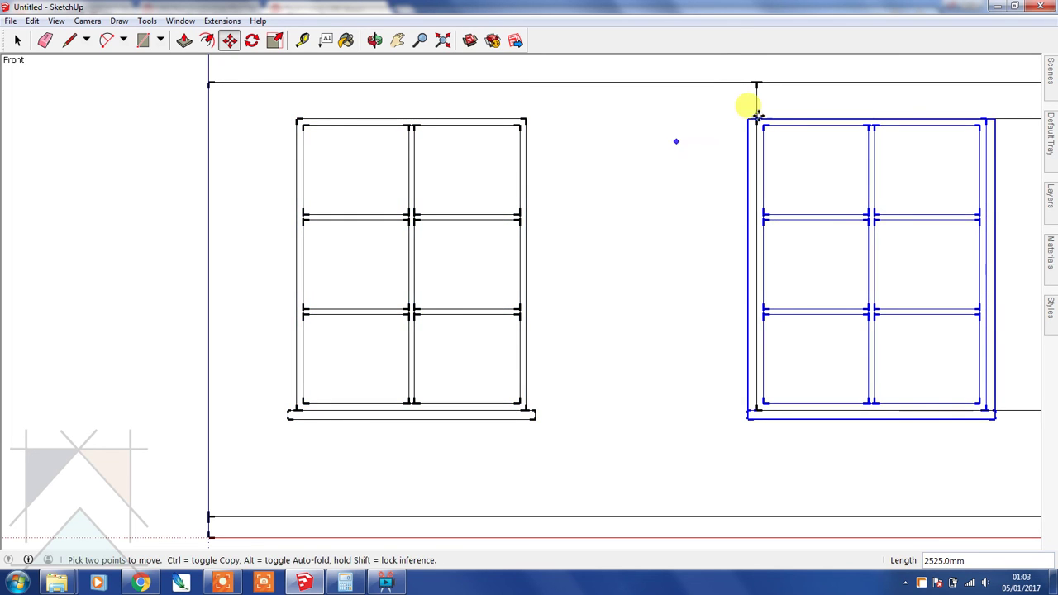
pyautogui.click(17, 39)
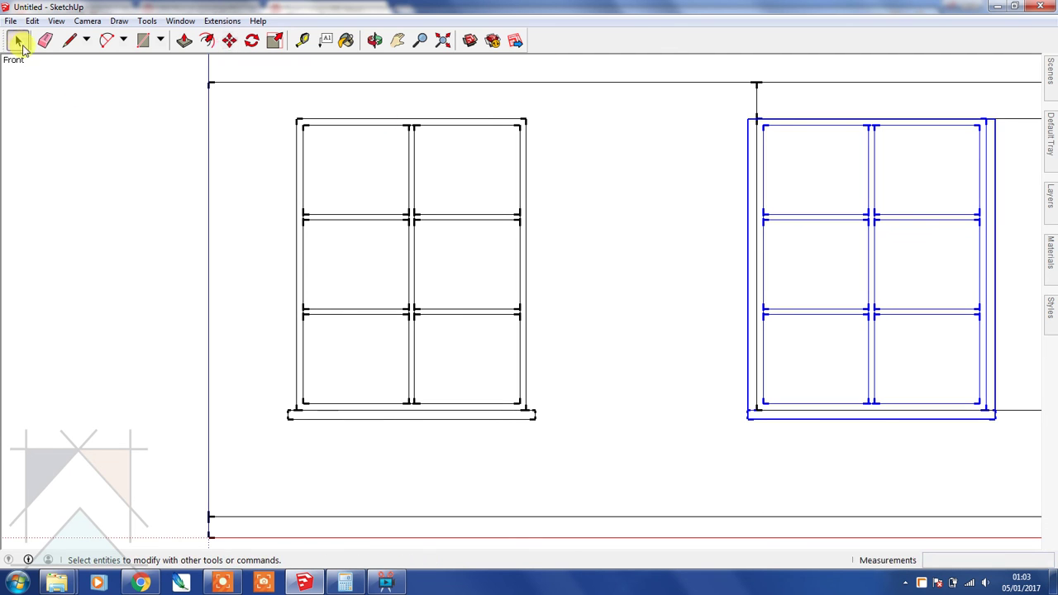
# Deselect the copy and zoom out to show the whole wall with both windows
pyautogui.click(529, 466)
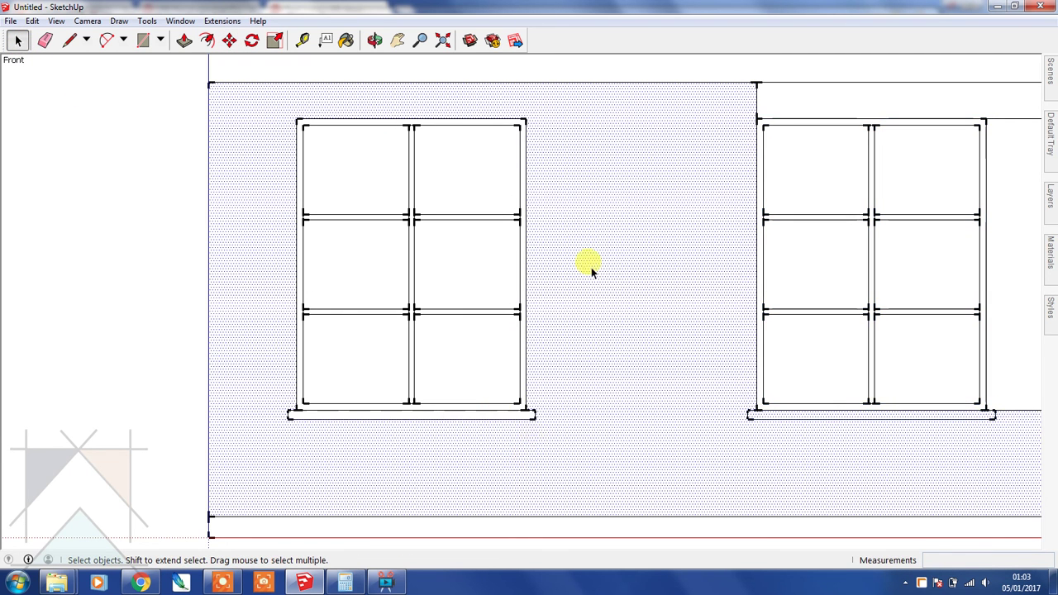
pyautogui.click(420, 39)
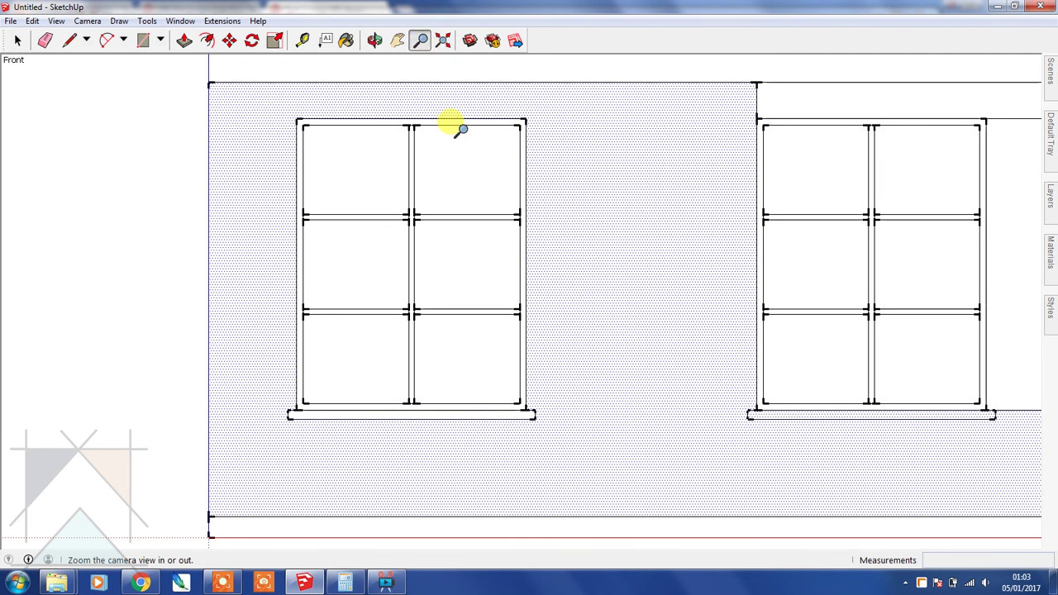
pyautogui.moveTo(456, 130); pyautogui.dragTo(412, 168)
pyautogui.click(398, 40)
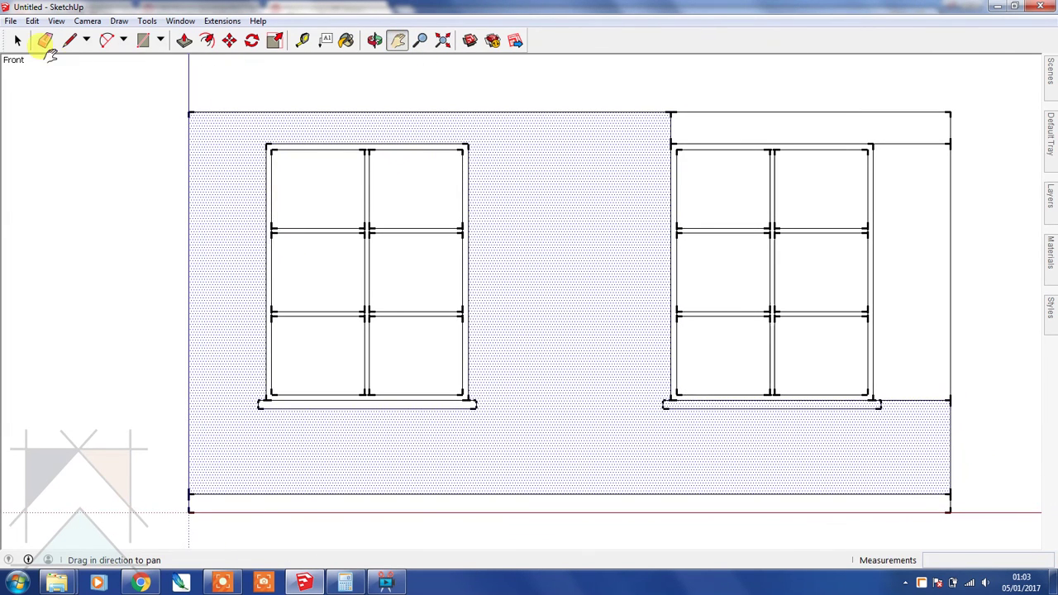
pyautogui.click(18, 40)
# Open the left window component to inspect its panes, then exit component editing
pyautogui.click(403, 191)
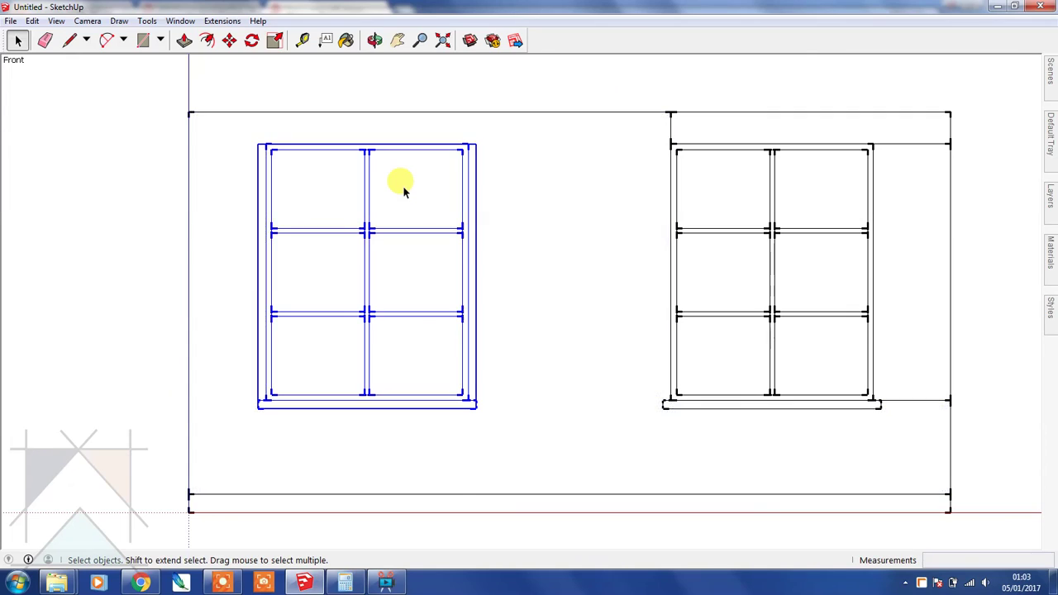
pyautogui.doubleClick(404, 191)
pyautogui.click(403, 191)
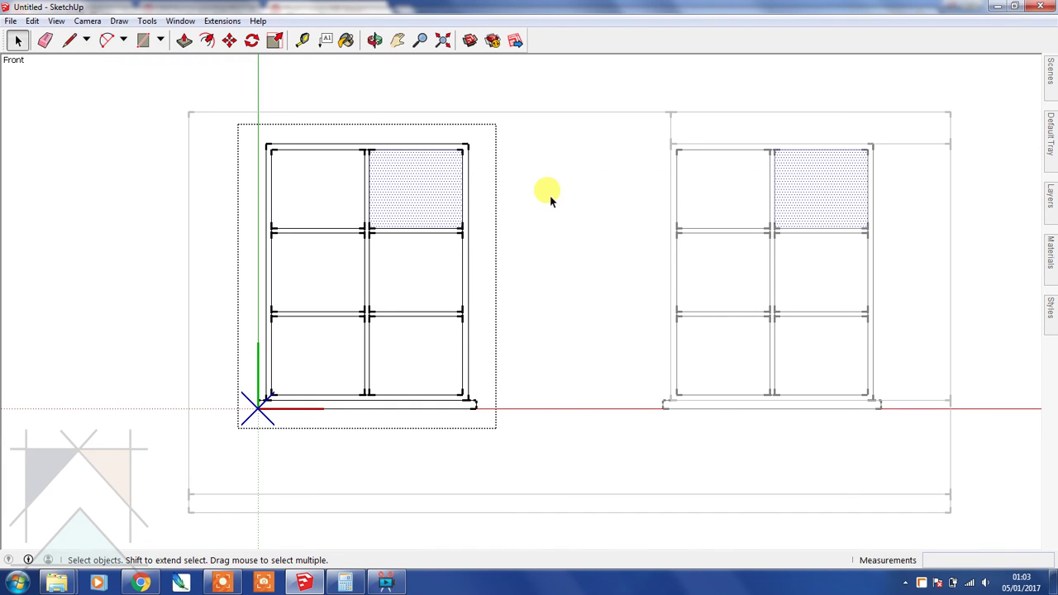
pyautogui.click(558, 250)
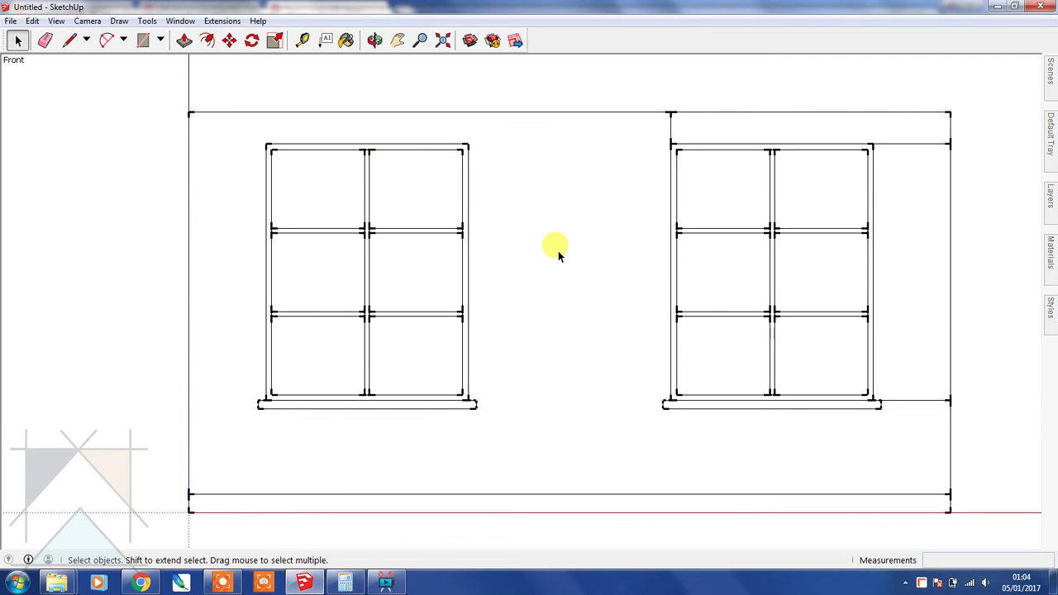
# Erase the three leftover edges linking the right window's top and sill to the wall outline
pyautogui.click(45, 39)
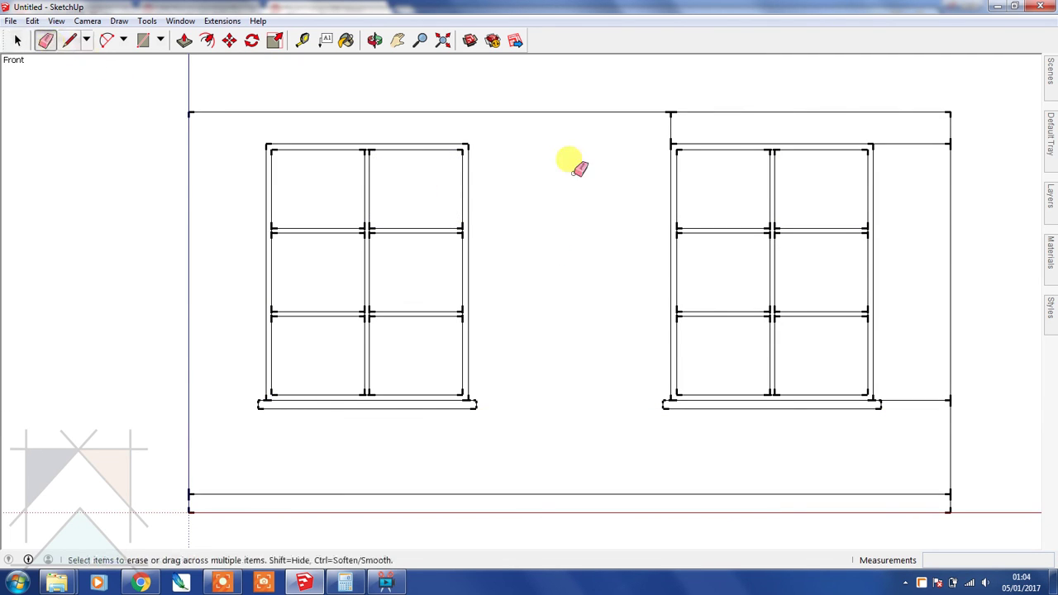
pyautogui.click(670, 125)
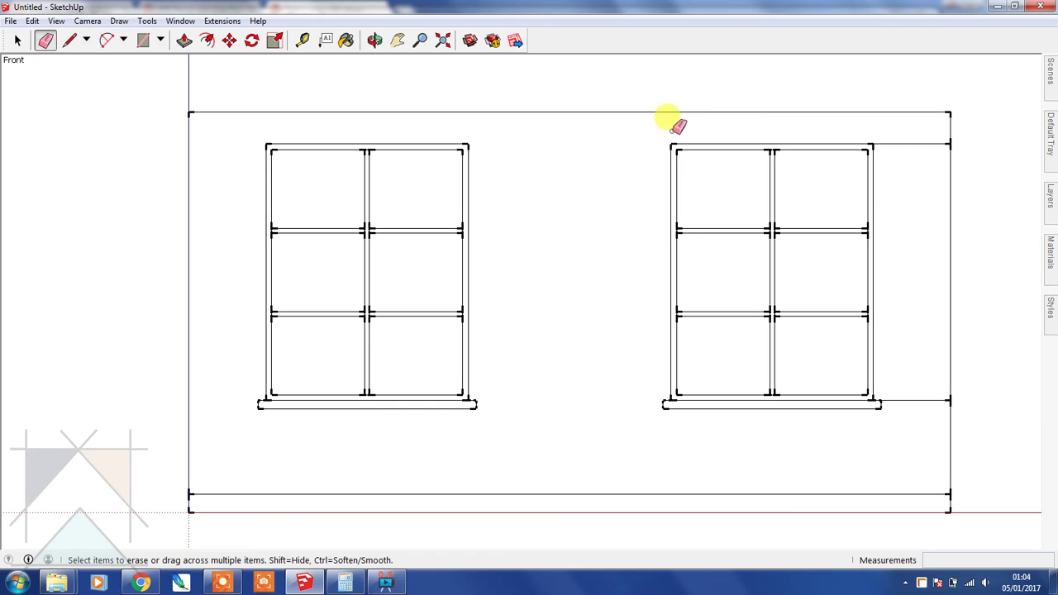
pyautogui.click(923, 143)
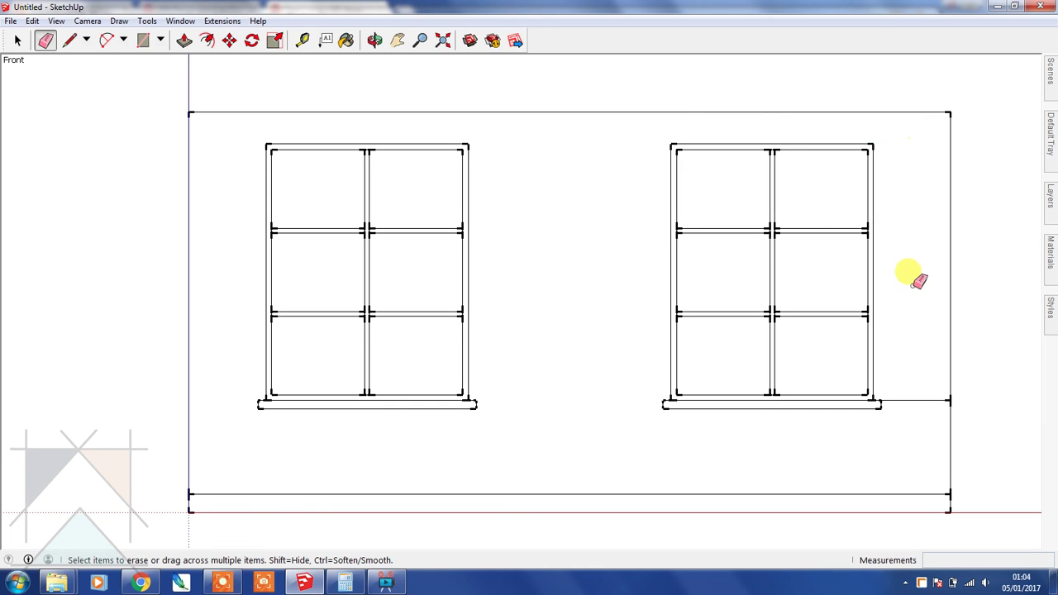
pyautogui.click(920, 402)
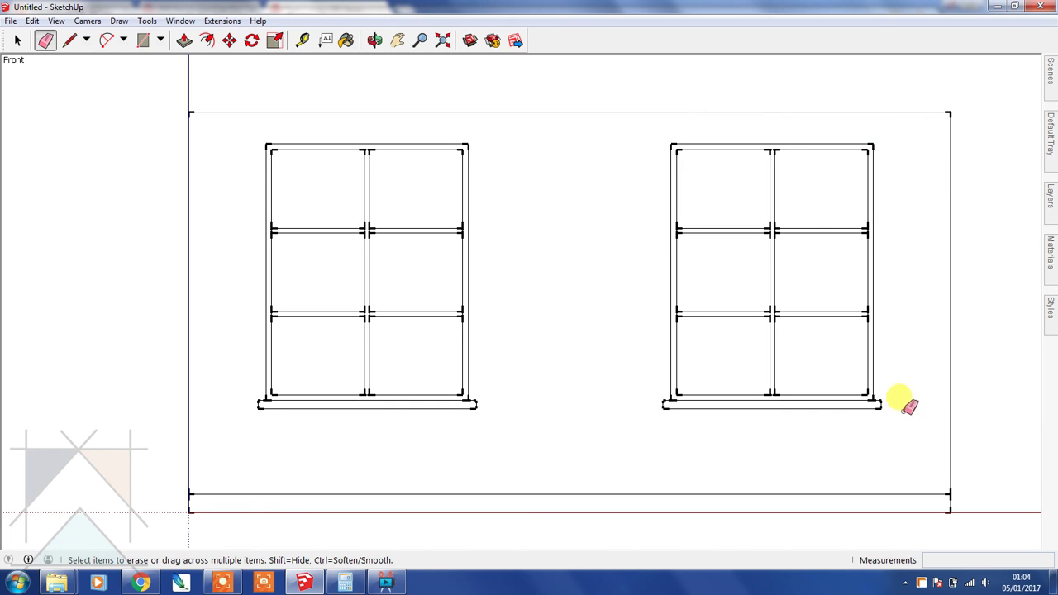